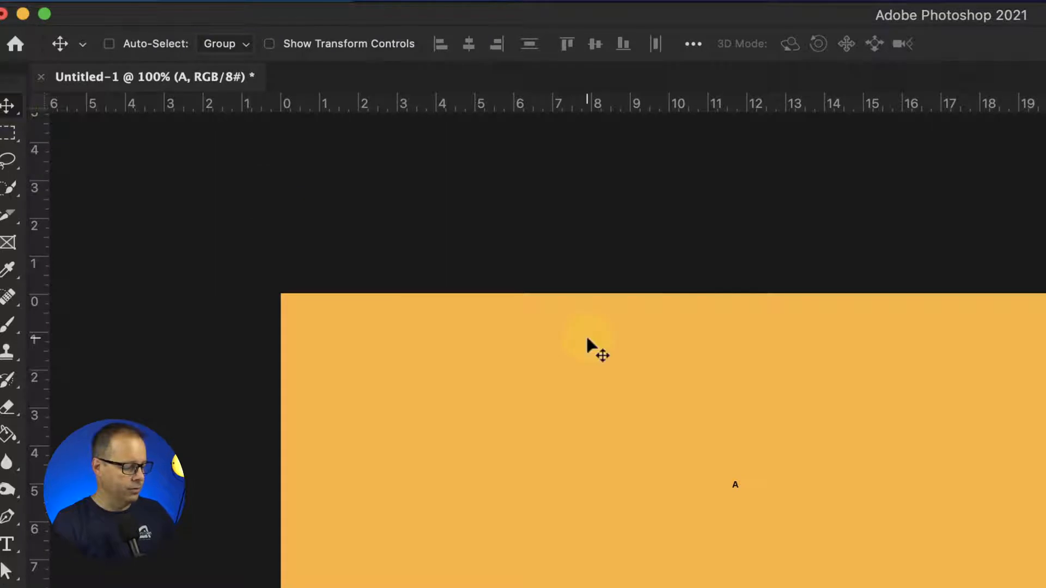
Enlarge the letter A with Free Transform to about 1254 pt so it nearly fills the canvas height near the centre
key(super+t)
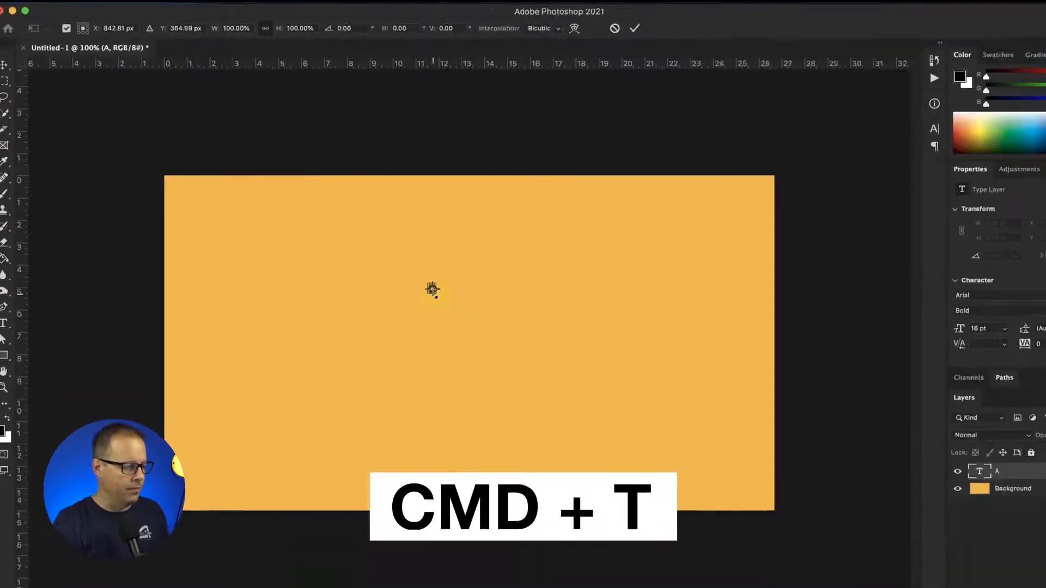
drag(676, 448, 889, 587)
drag(533, 384, 545, 402)
drag(498, 269, 569, 151)
drag(399, 431, 245, 561)
key(Return)
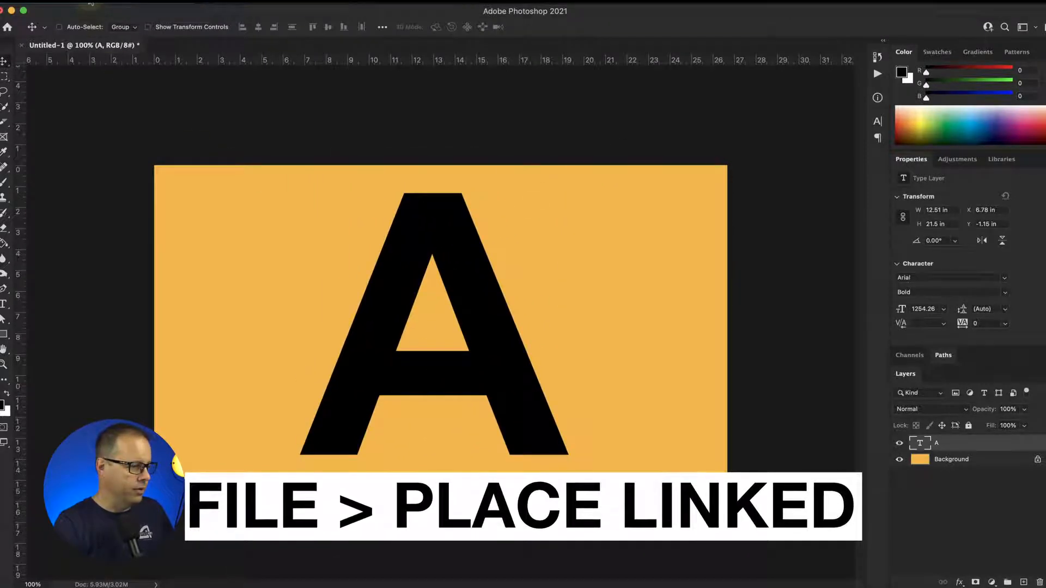
Place happy.jpg into the document as a linked image above the letter A
click(91, 3)
click(112, 230)
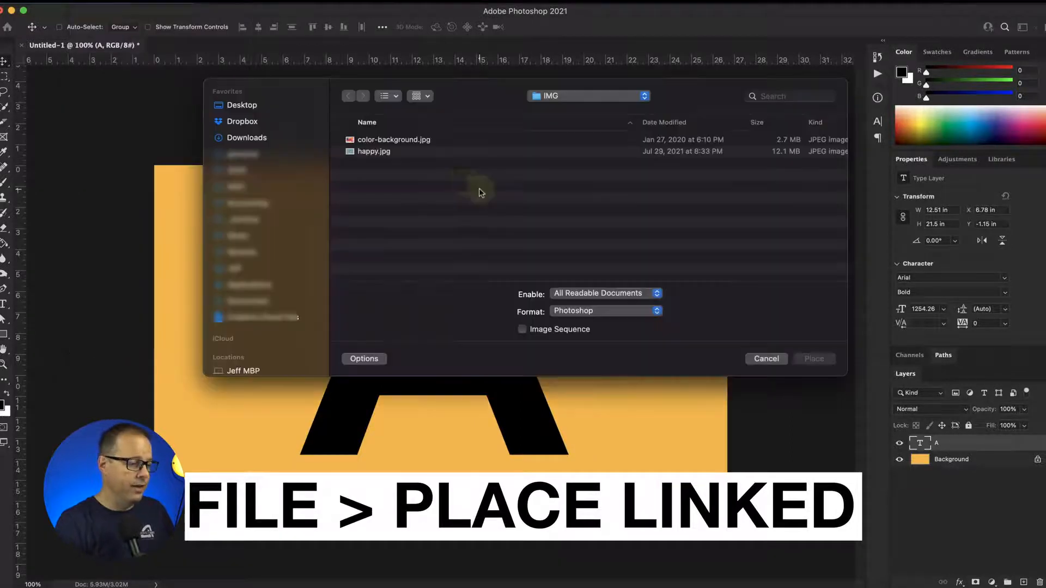
double_click(375, 151)
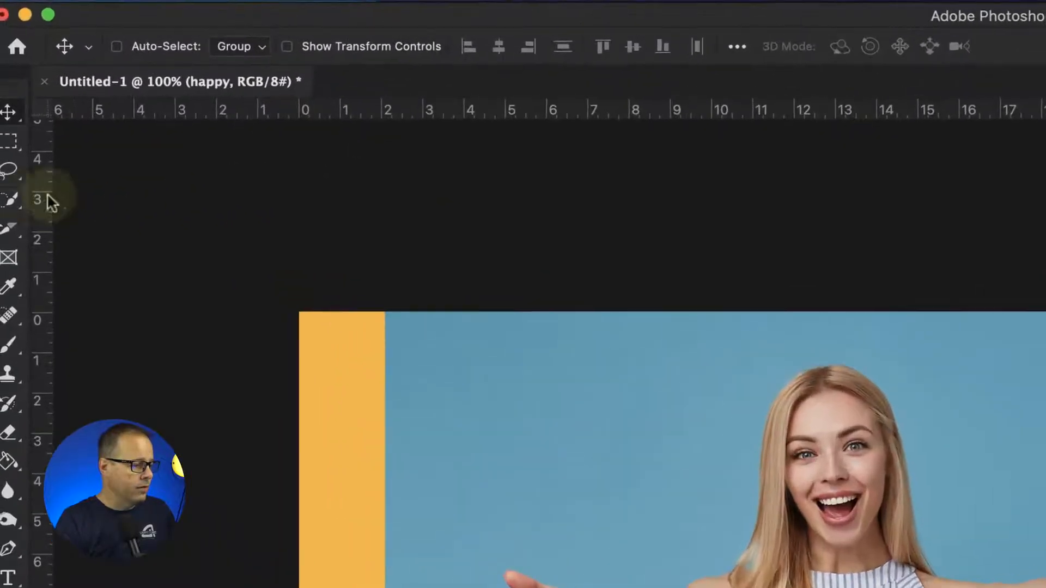
Select the woman in the placed photo with Select Subject and open the selection in Select and Mask
click(10, 200)
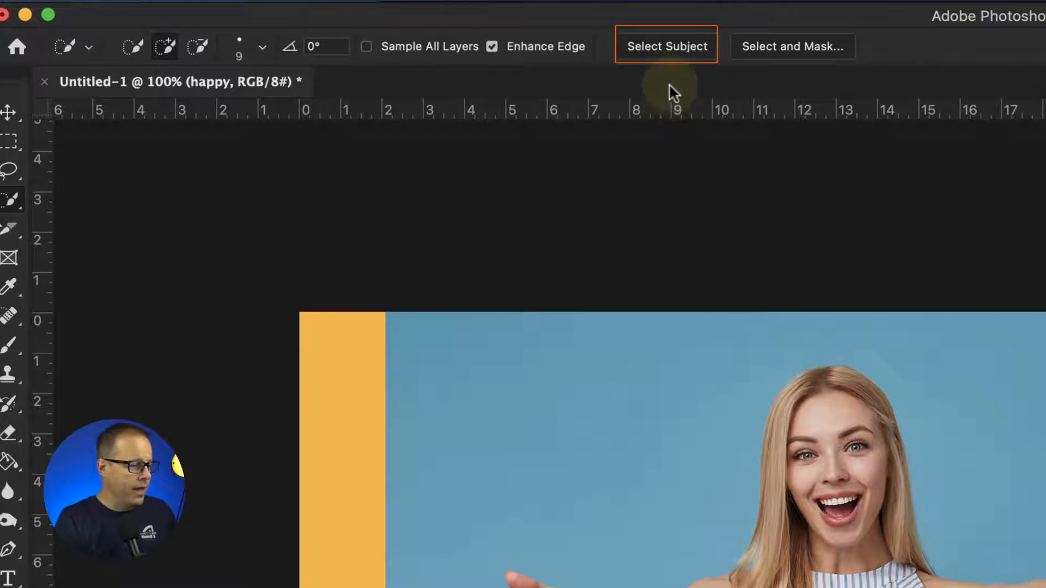
click(670, 46)
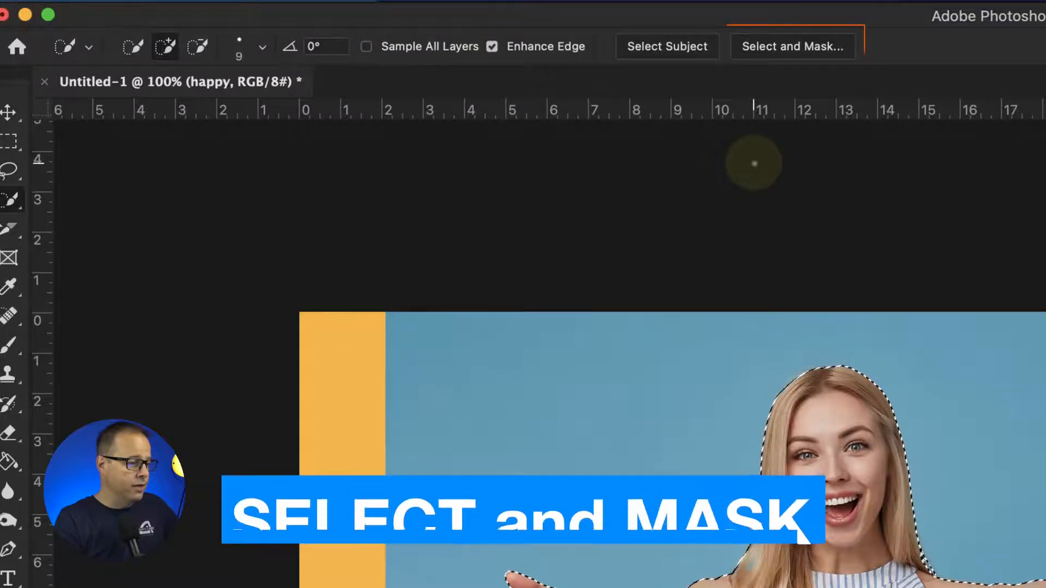
click(784, 46)
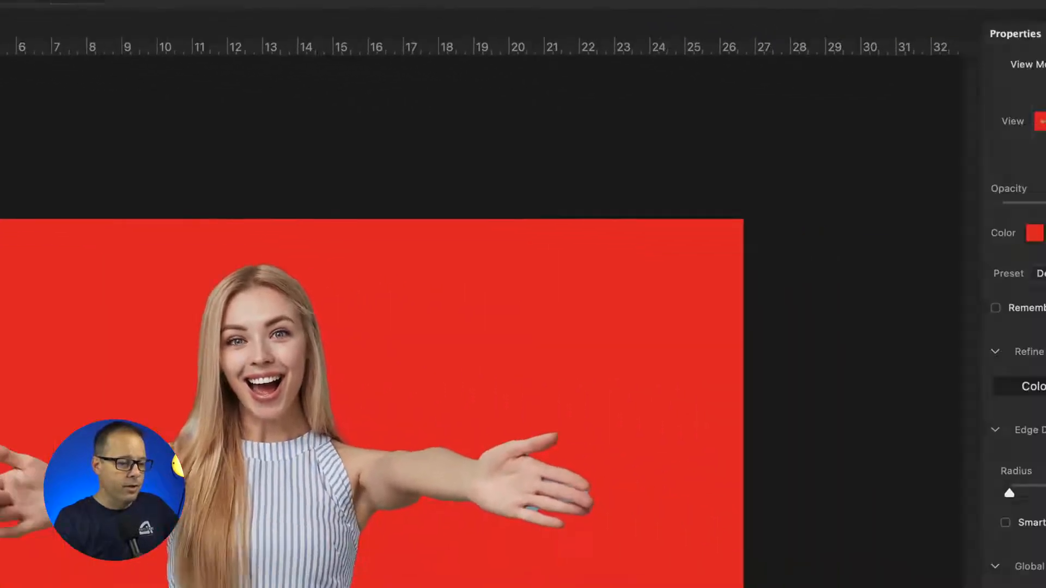
Preview the masked areas as a red overlay at 100% opacity and run Refine Hair on the woman's selection
click(1041, 118)
click(856, 221)
mouse_move(1028, 184)
mouse_down()
mouse_move(824, 182)
mouse_move(1024, 191)
mouse_up()
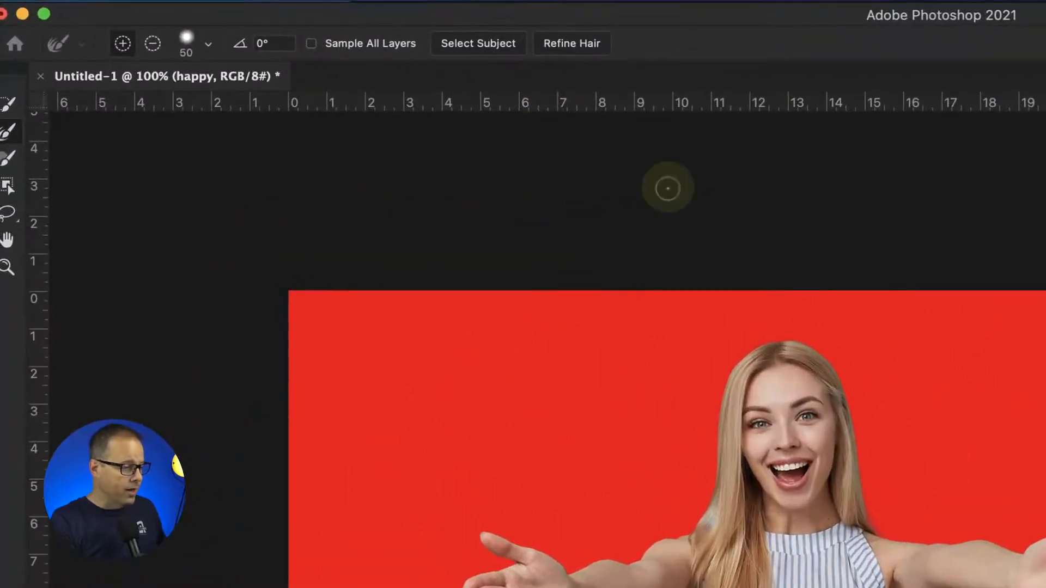
click(574, 42)
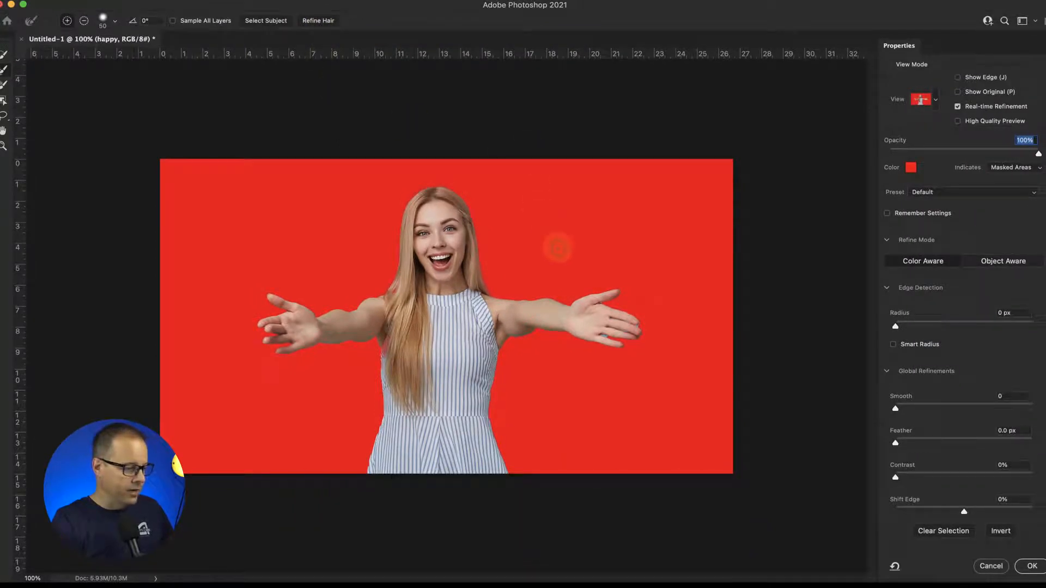
Remove the leftover blue background between the fingers of the hand on the image's right using the Refine Edge Brush
scroll(613, 315, up, 5)
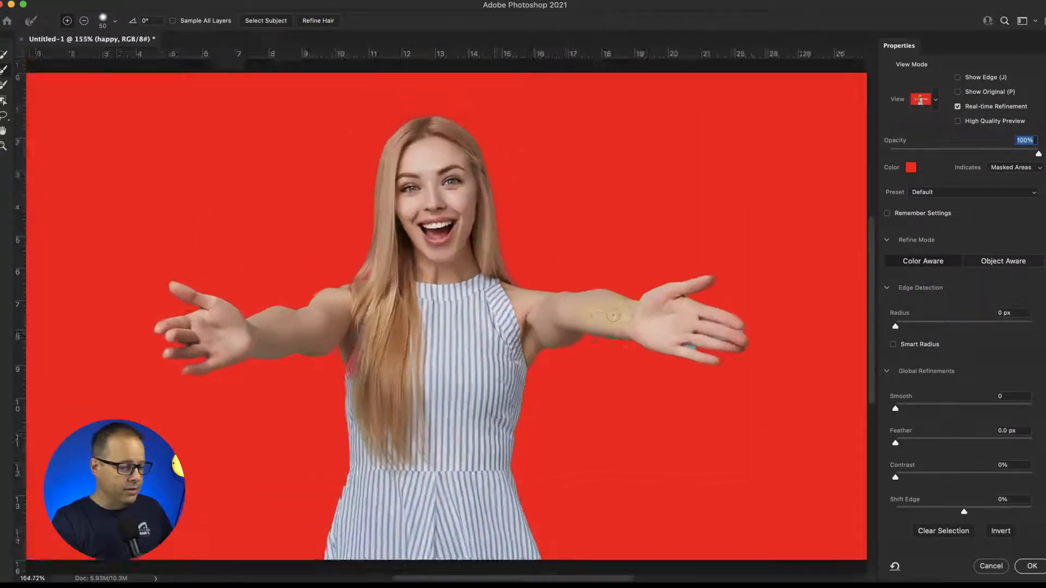
scroll(613, 315, up, 4)
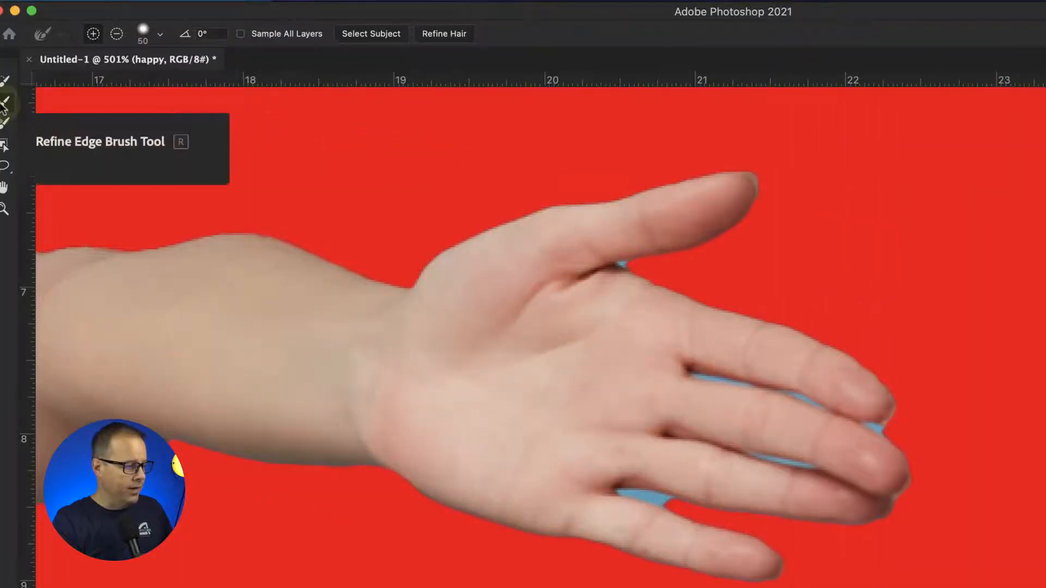
drag(596, 243, 629, 266)
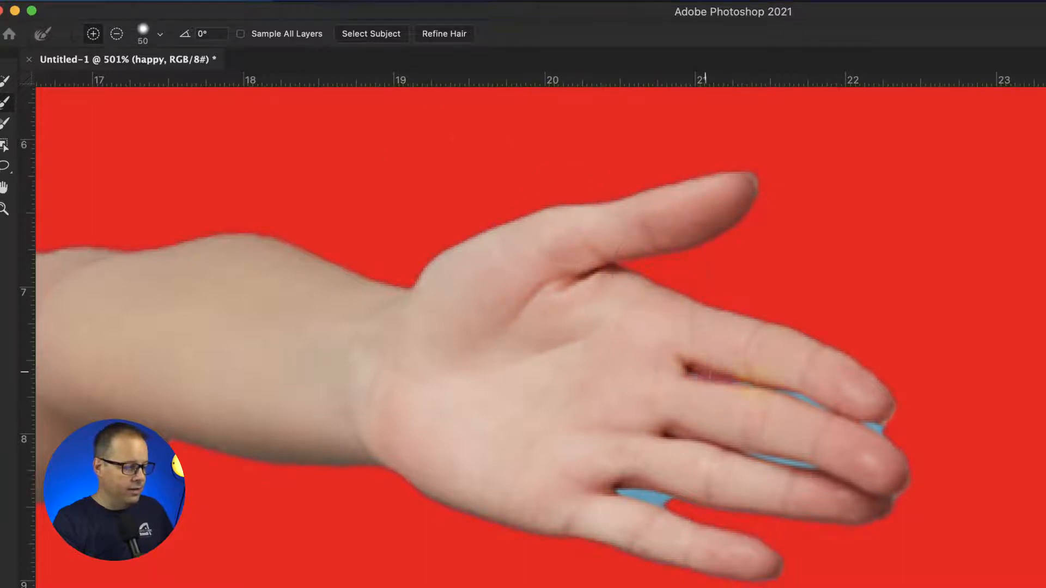
drag(795, 442, 798, 442)
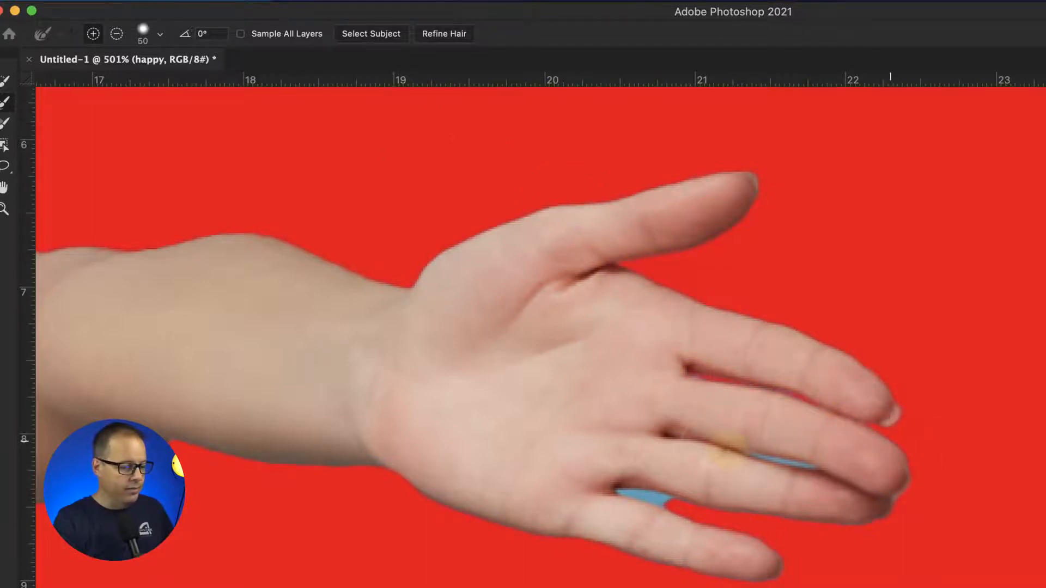
drag(724, 447, 869, 487)
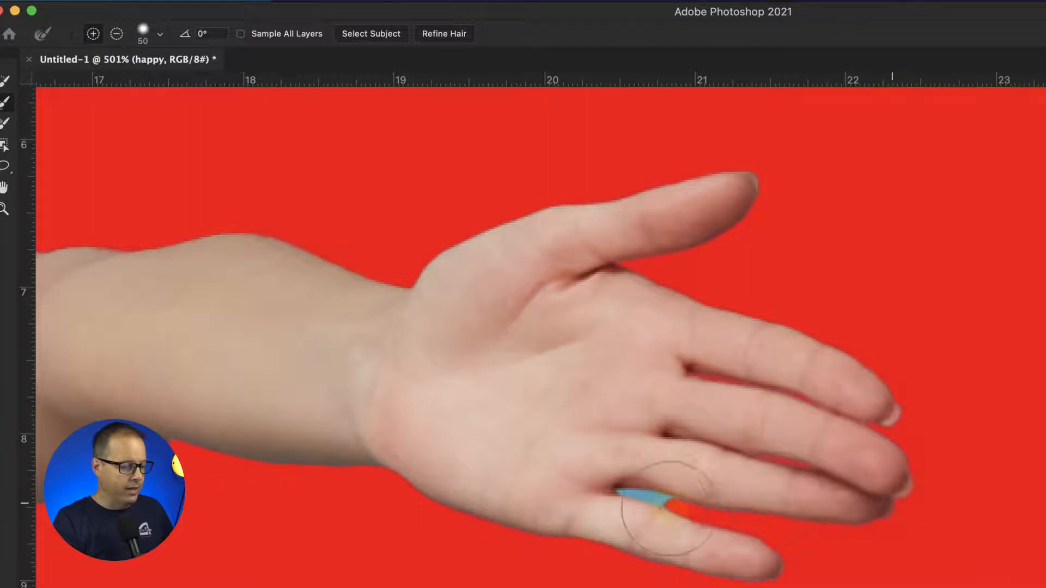
drag(653, 498, 644, 507)
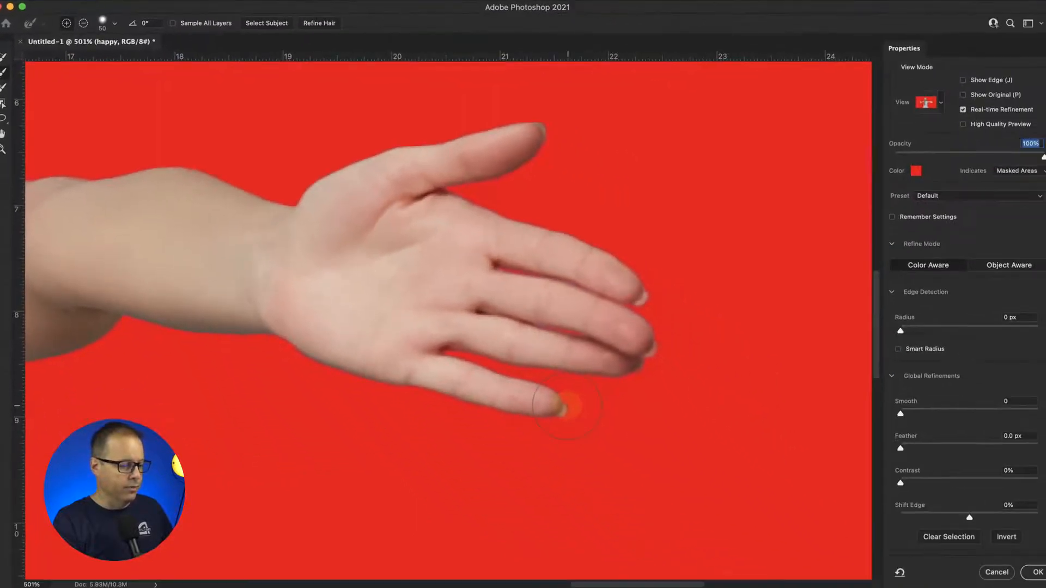
Output the refined selection of the woman as a layer mask on the happy layer
key(super+0)
scroll(932, 402, down, 4)
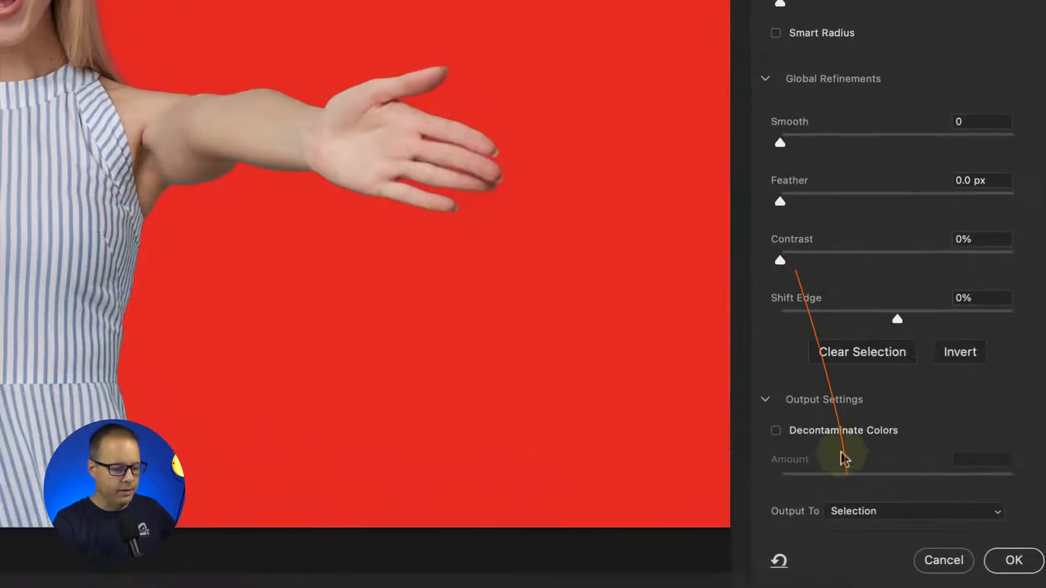
click(861, 510)
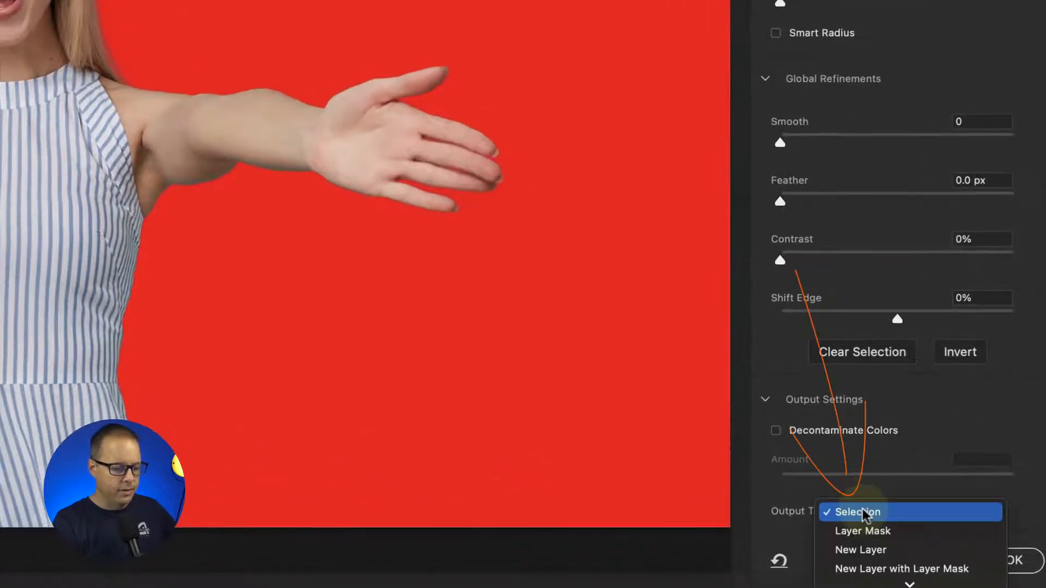
click(867, 531)
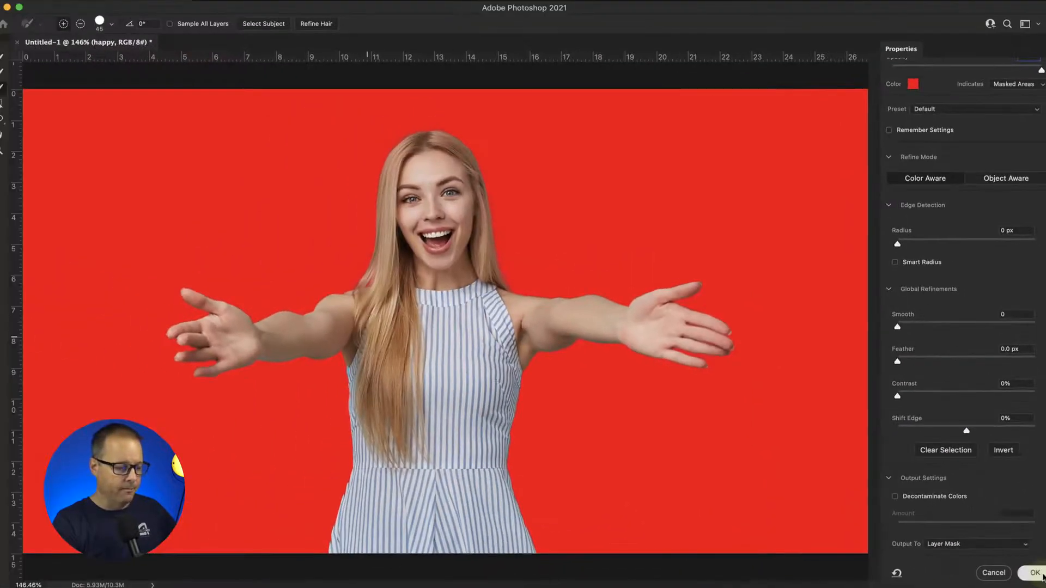
click(1035, 573)
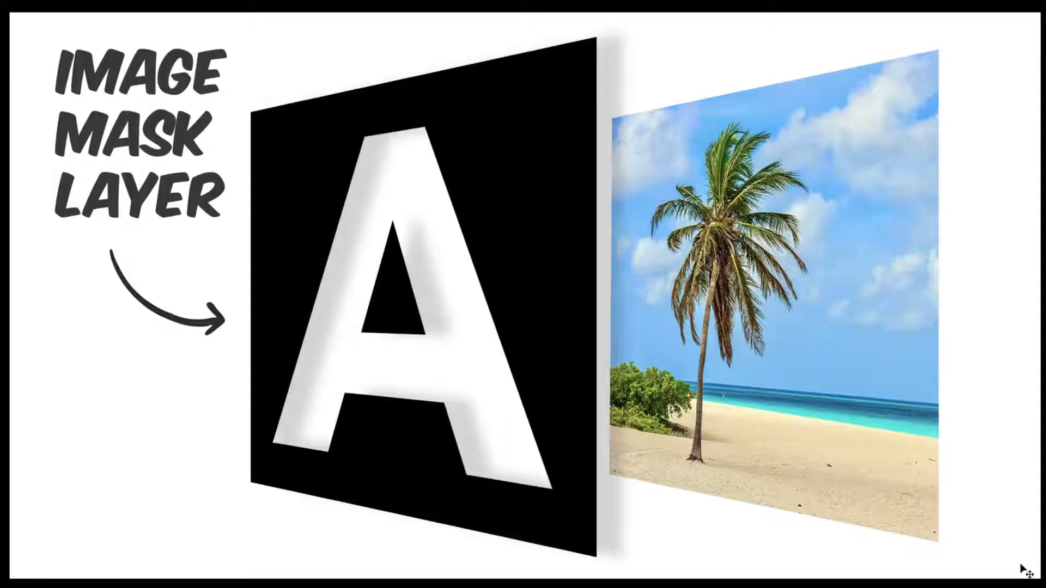
drag(1026, 571, 683, 566)
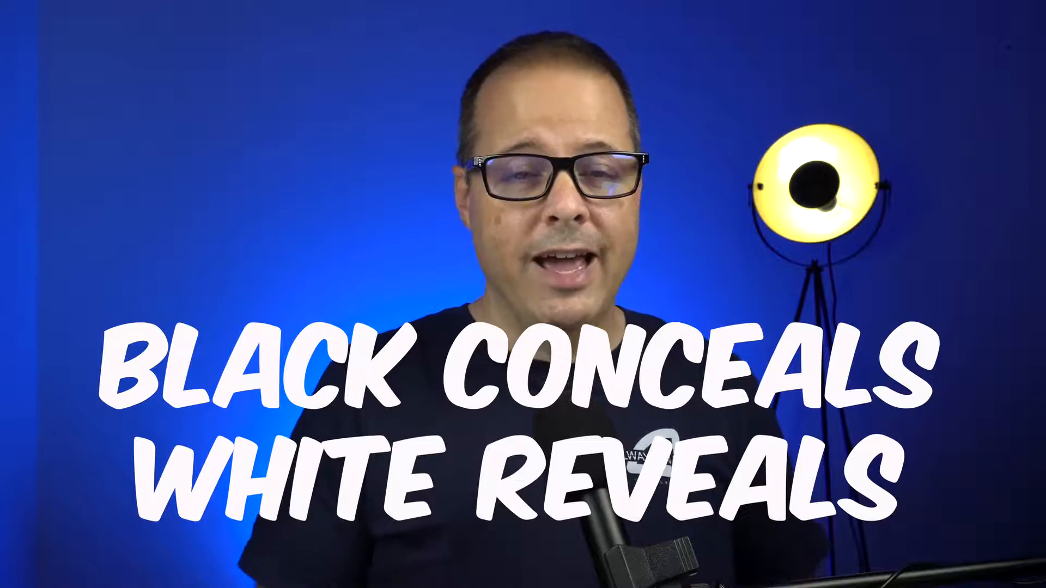
mouse_move(341, 175)
mouse_down()
mouse_move(341, 233)
mouse_move(592, 257)
mouse_move(360, 354)
mouse_move(614, 357)
mouse_move(374, 439)
mouse_move(438, 477)
mouse_move(686, 431)
mouse_move(414, 506)
mouse_move(708, 490)
mouse_move(678, 490)
mouse_up()
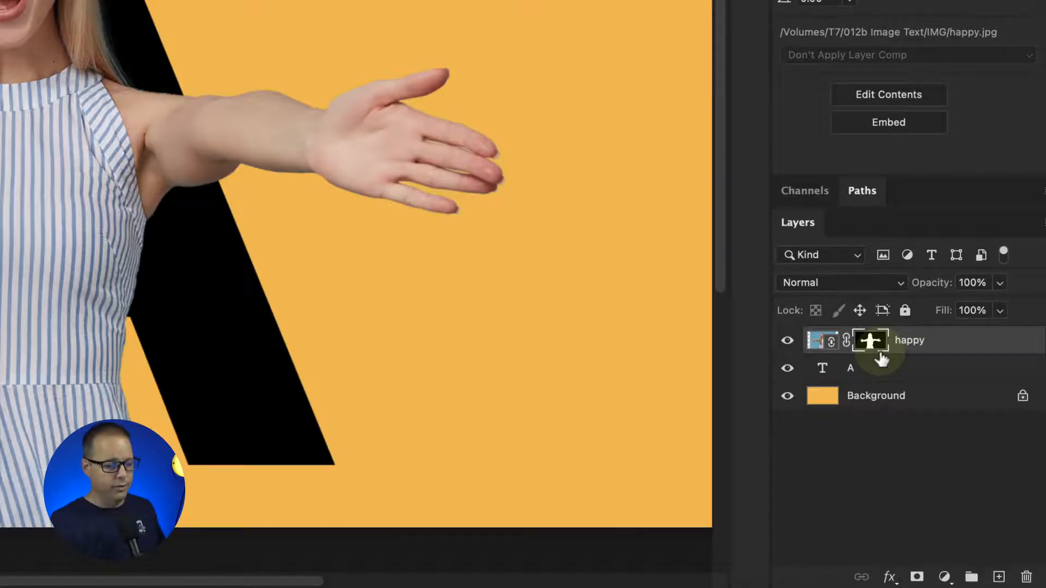
Create a clipping mask that clips the happy layer to the letter A
right_click(959, 342)
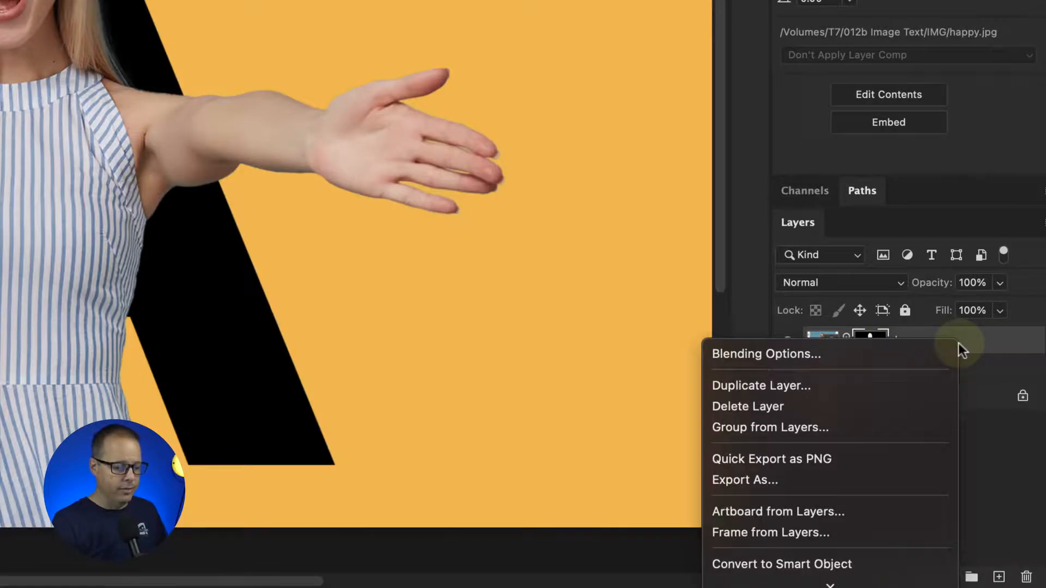
scroll(872, 370, down, 5)
click(838, 253)
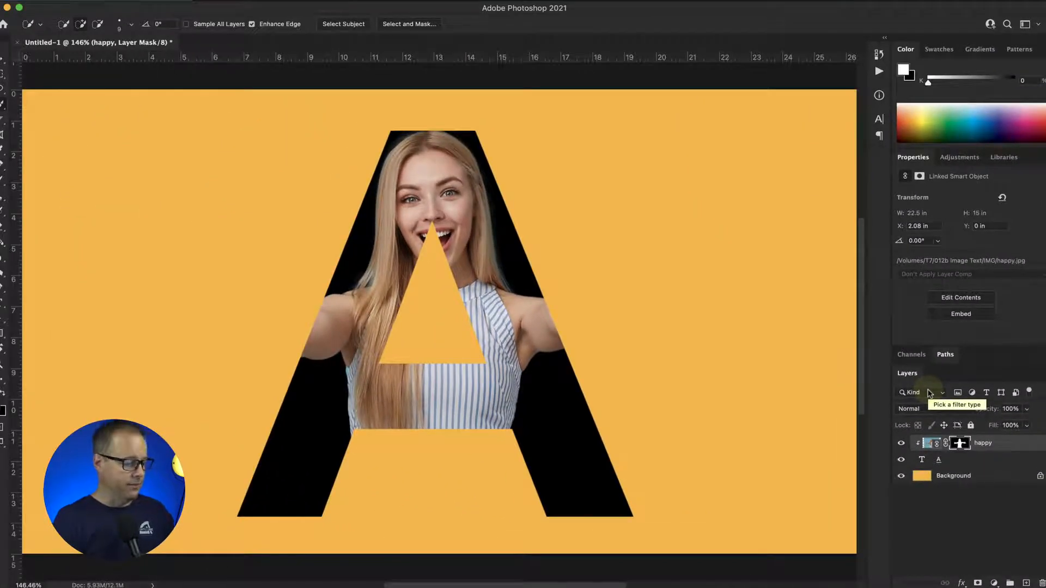
Scale the clipped photo of the woman to 88% and position it against the canvas's top edge within the letter A
key(super+t)
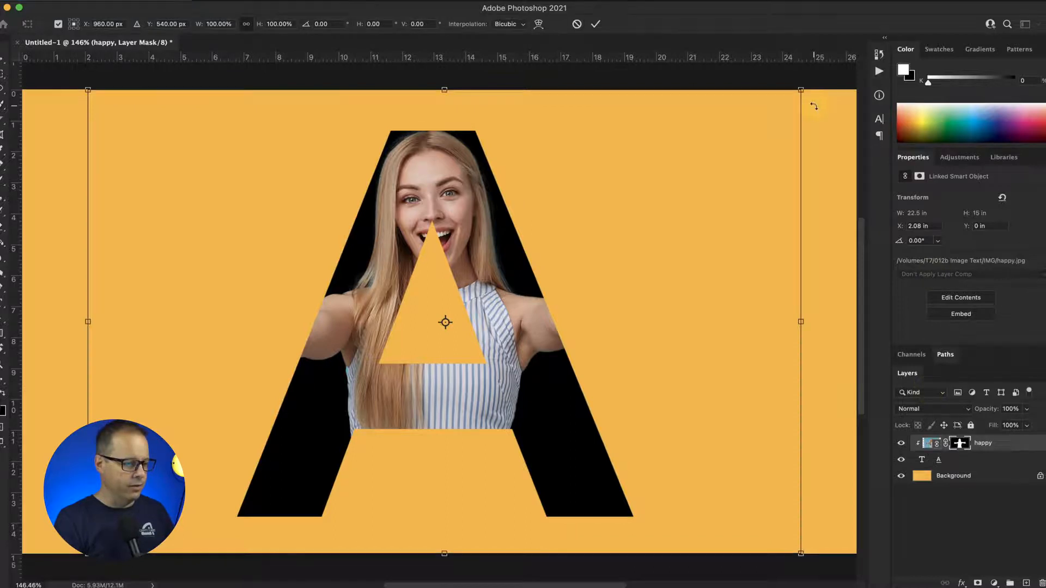
drag(801, 90, 659, 182)
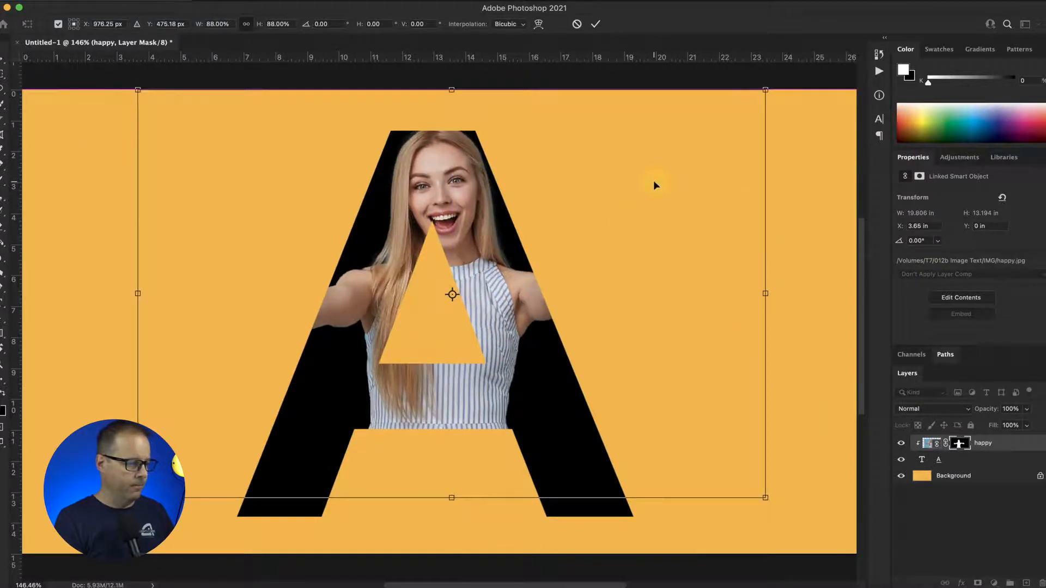
key(Return)
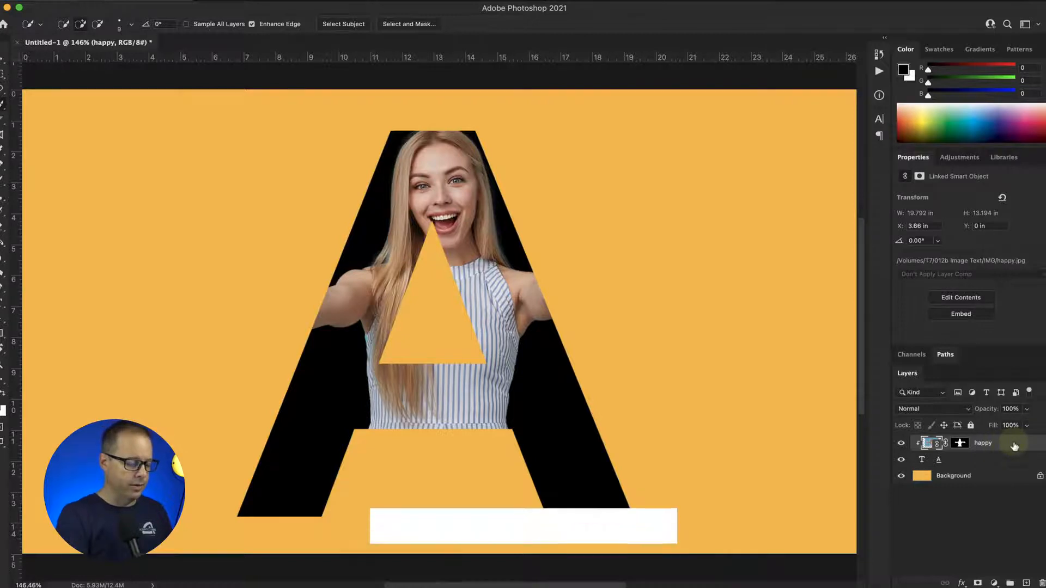
Duplicate the happy layer and hide the clipped original, keeping the unclipped copy and the letter A visible
key(super+j)
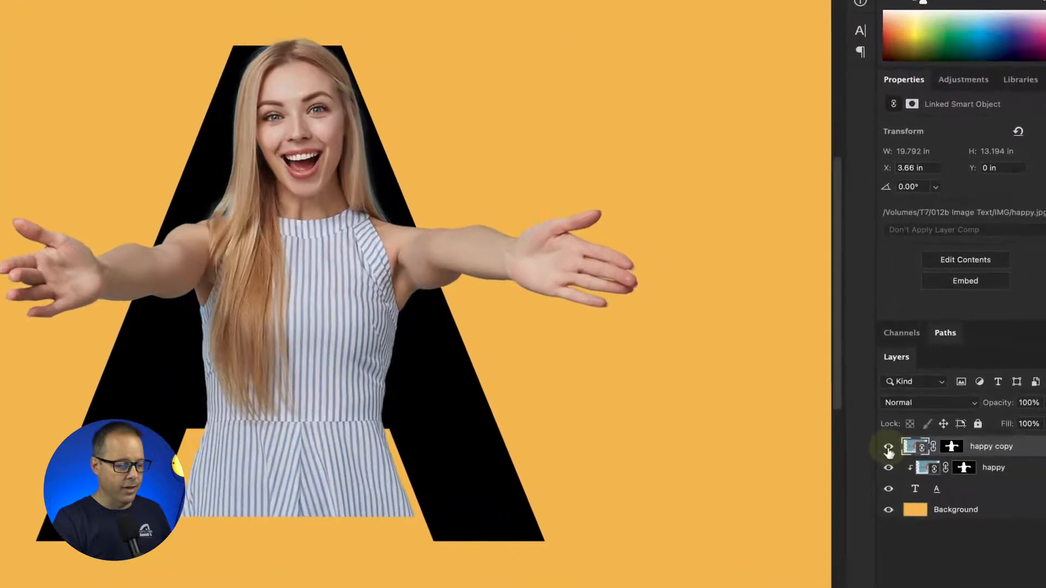
drag(901, 443, 901, 459)
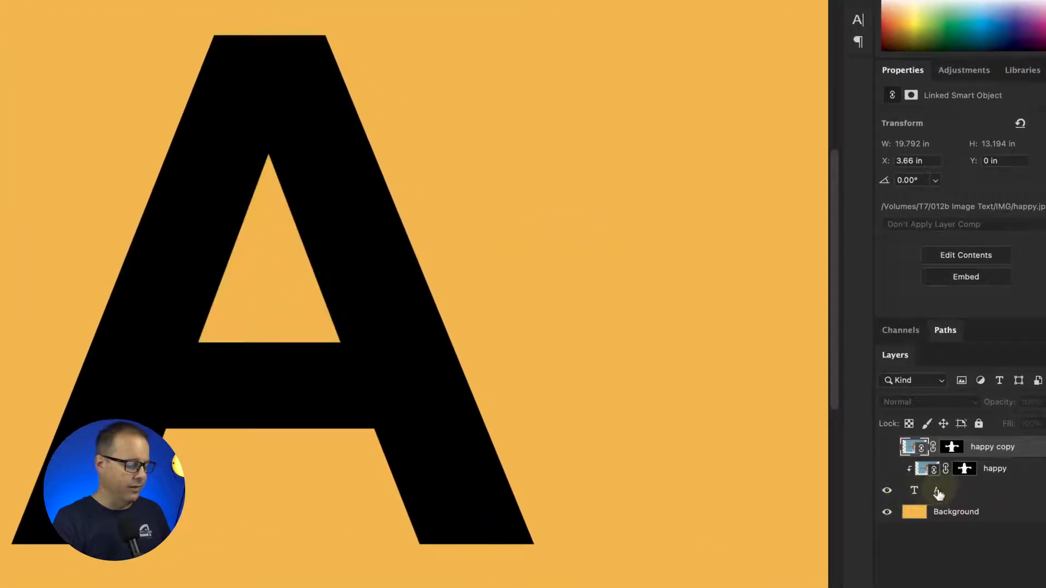
click(886, 469)
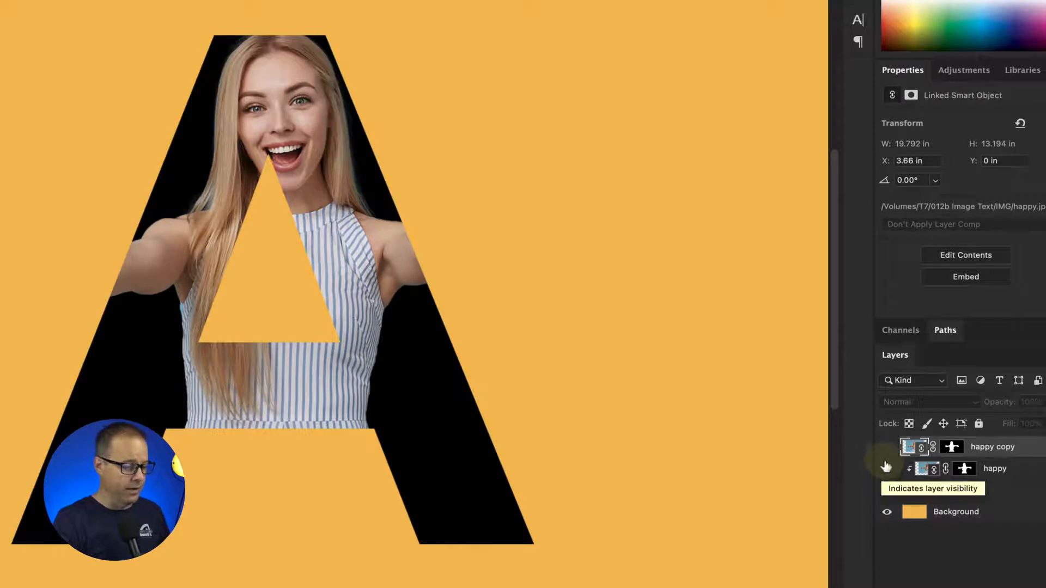
click(887, 447)
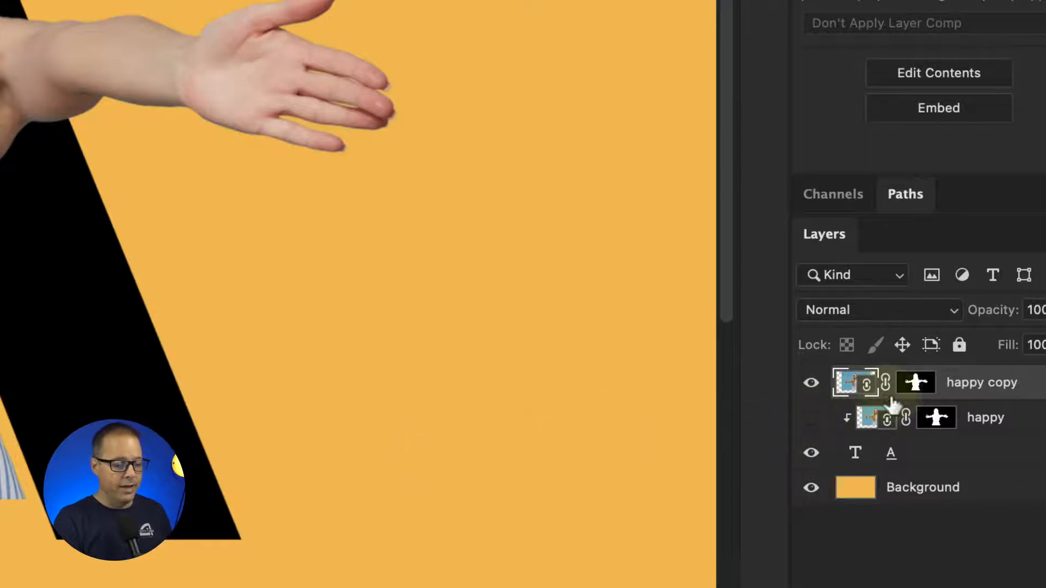
Load the letter A's outline as a selection and fill it with black on the happy copy layer's mask
click(924, 383)
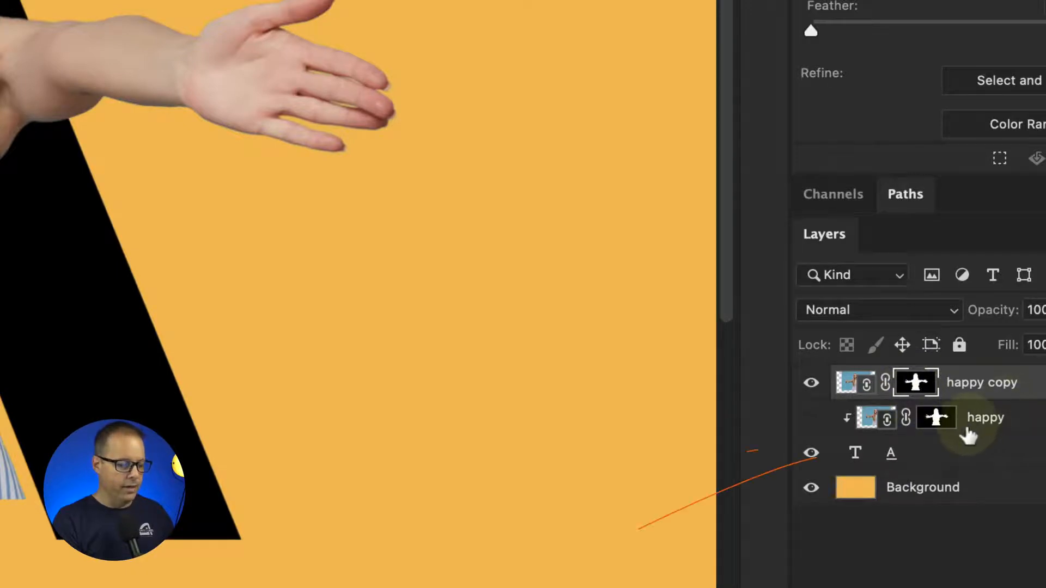
super+click(855, 455)
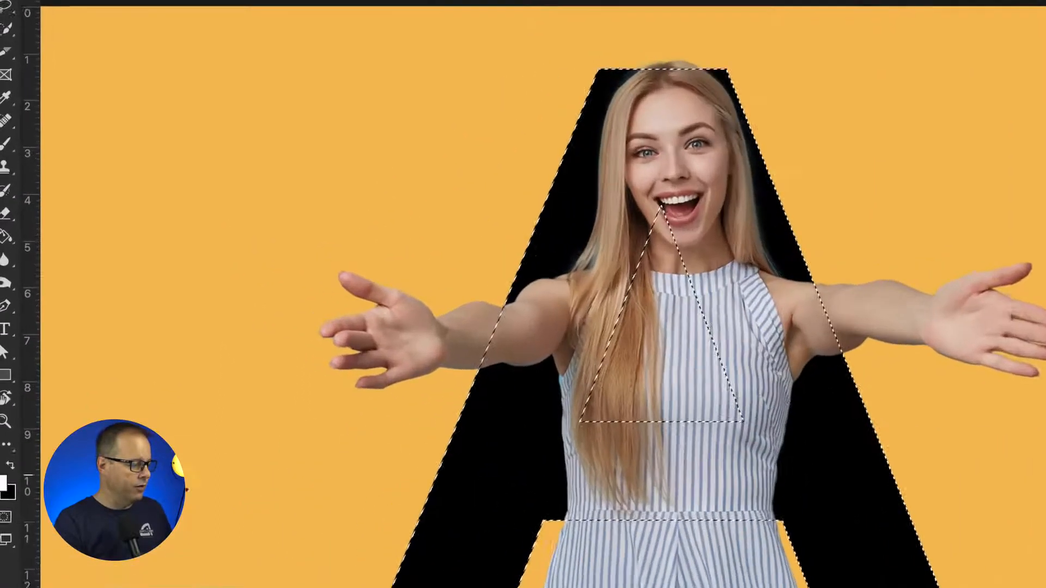
click(10, 464)
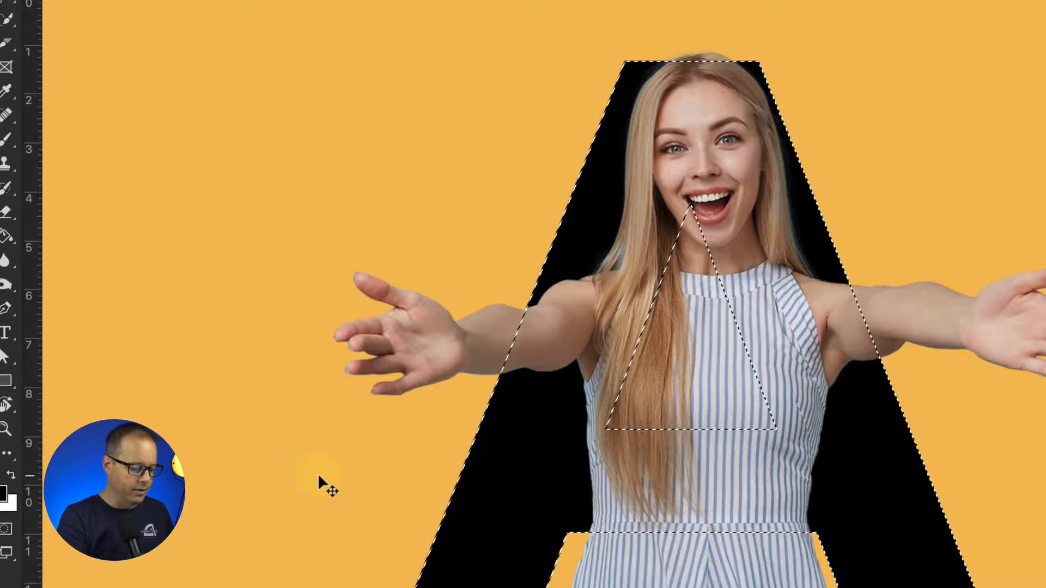
key(alt+BackSpace)
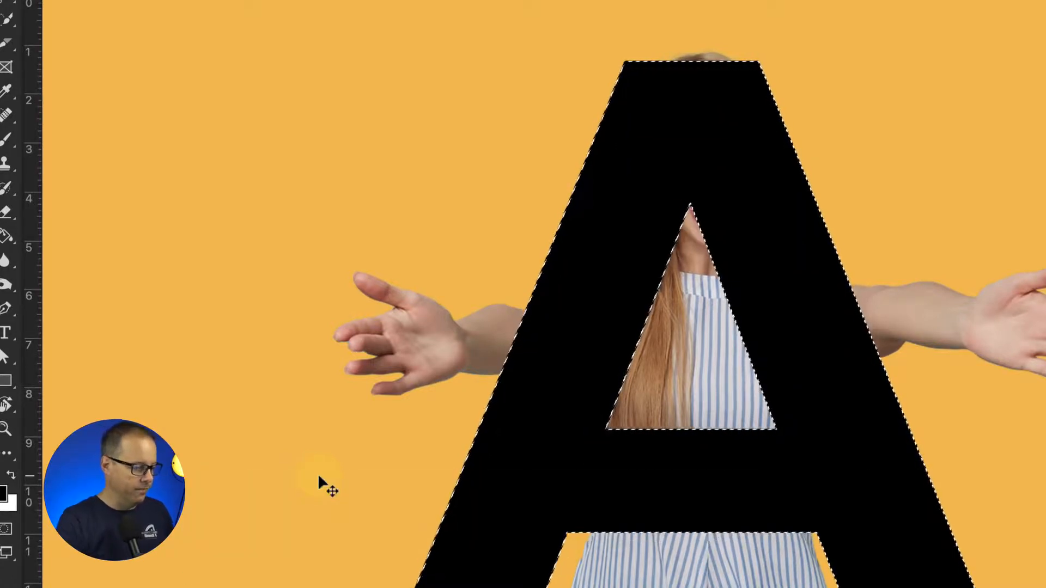
Deselect the letter A's outline selection
click(388, 4)
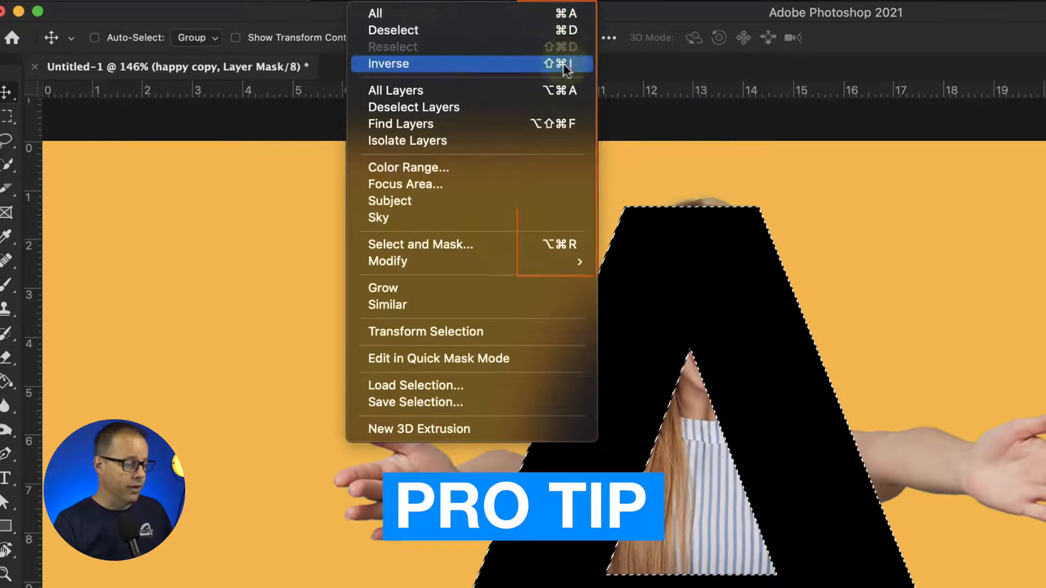
click(463, 250)
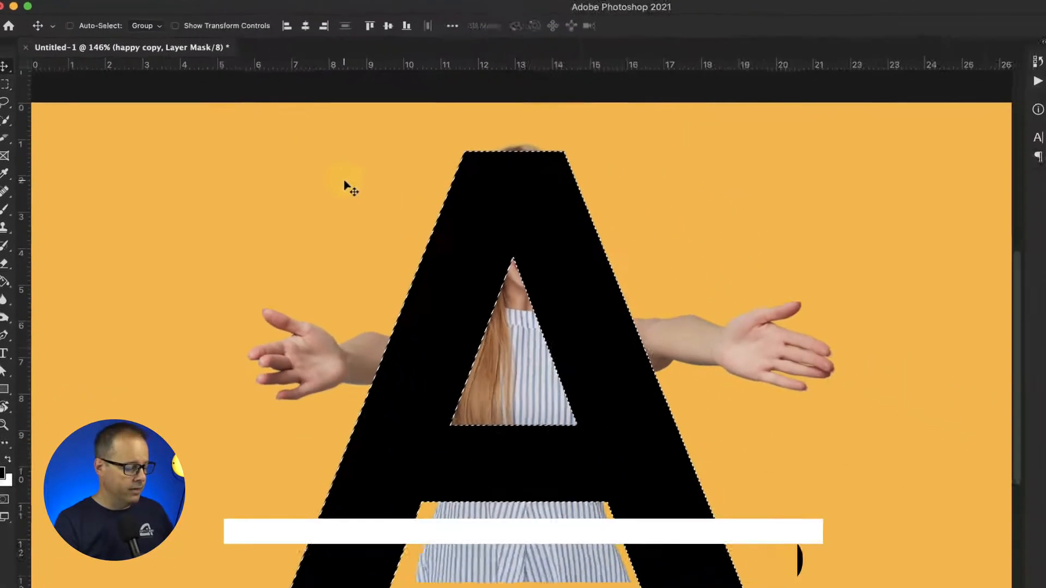
key(super+d)
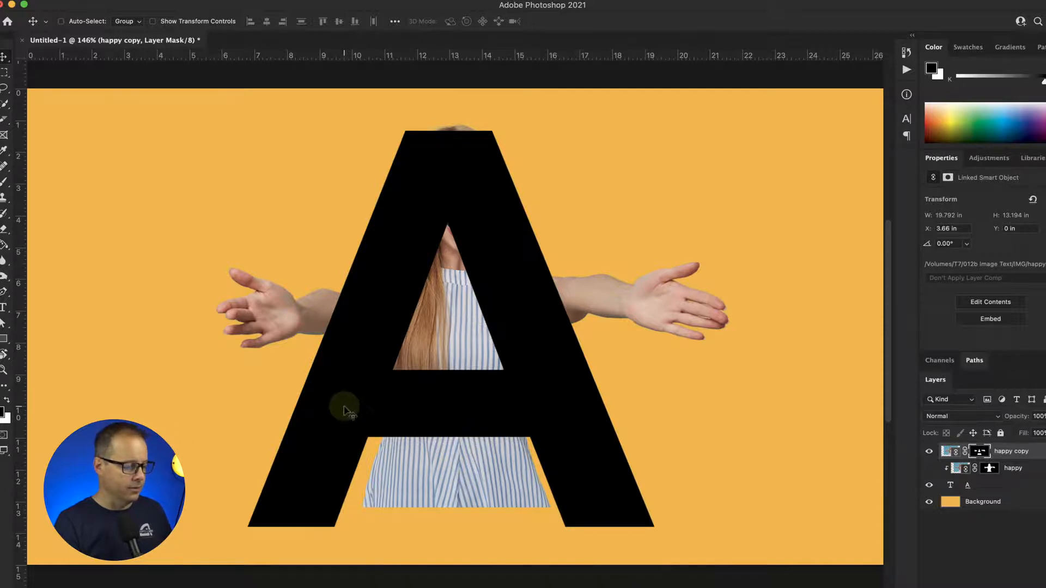
Fill the happy copy's mask with black over the head, inner triangle and lower body, and show the clipped happy layer
key(m)
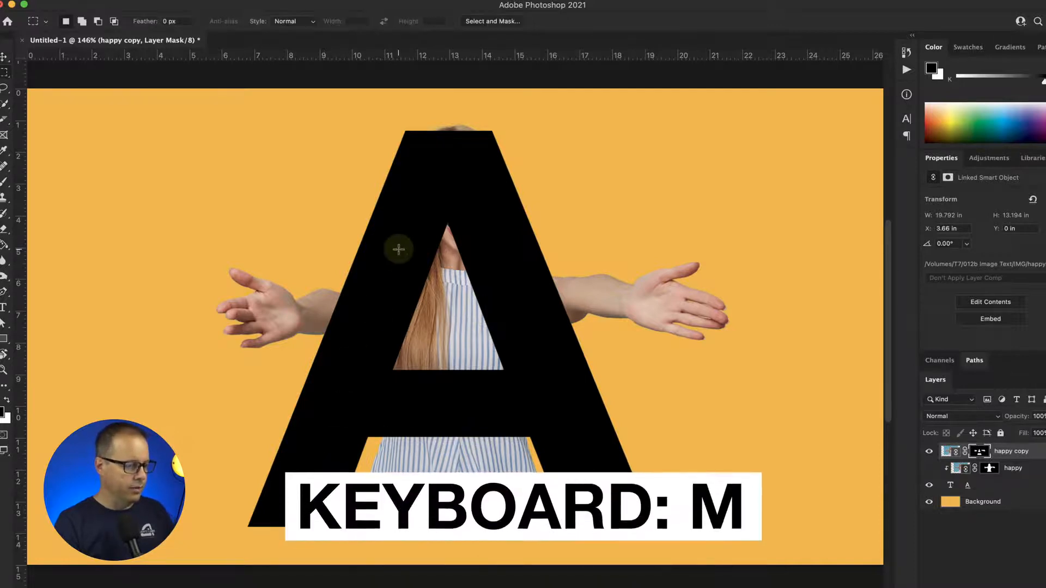
drag(429, 129, 502, 166)
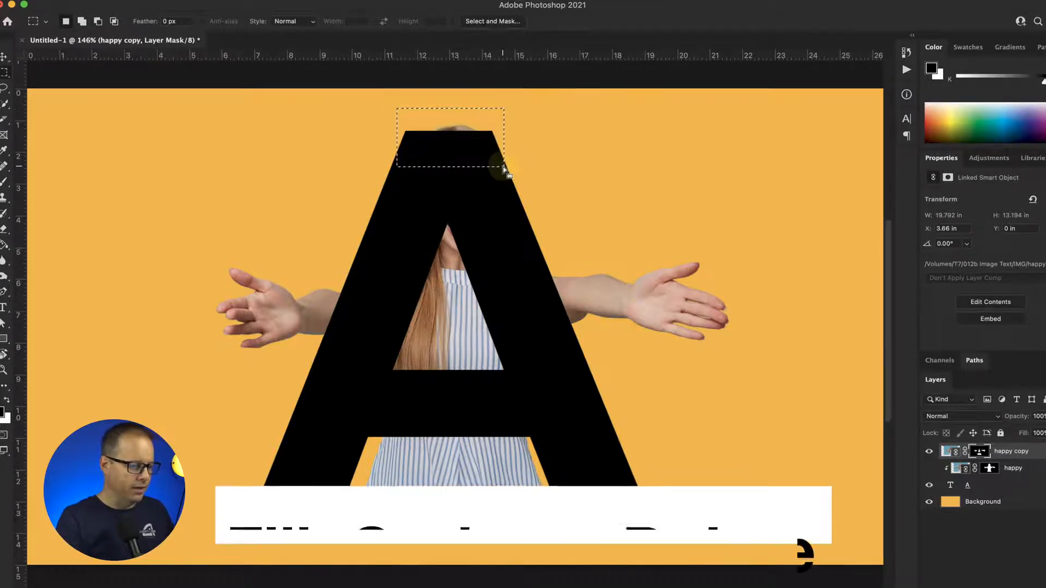
key(alt+BackSpace)
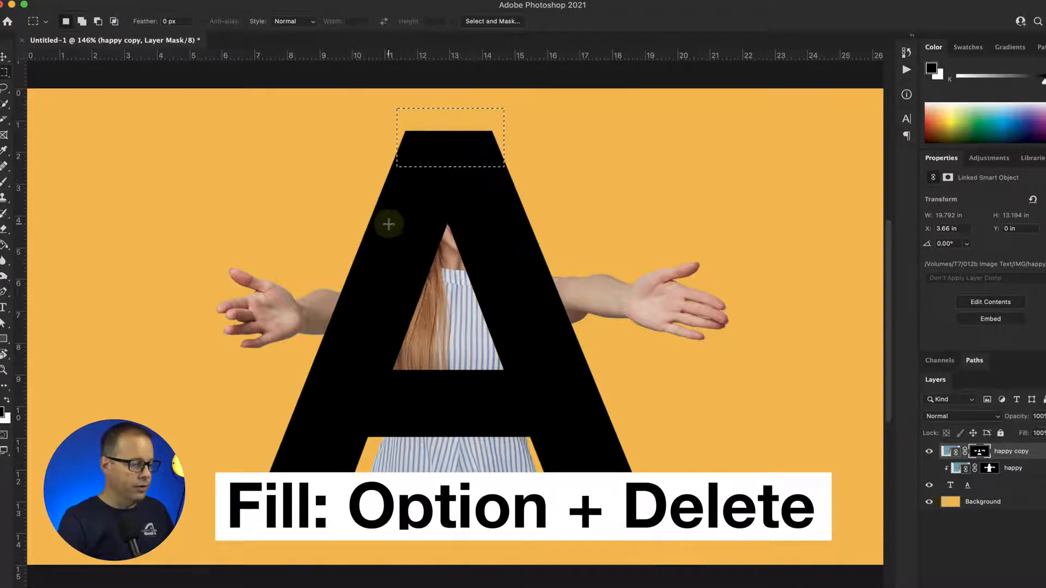
drag(386, 214, 532, 381)
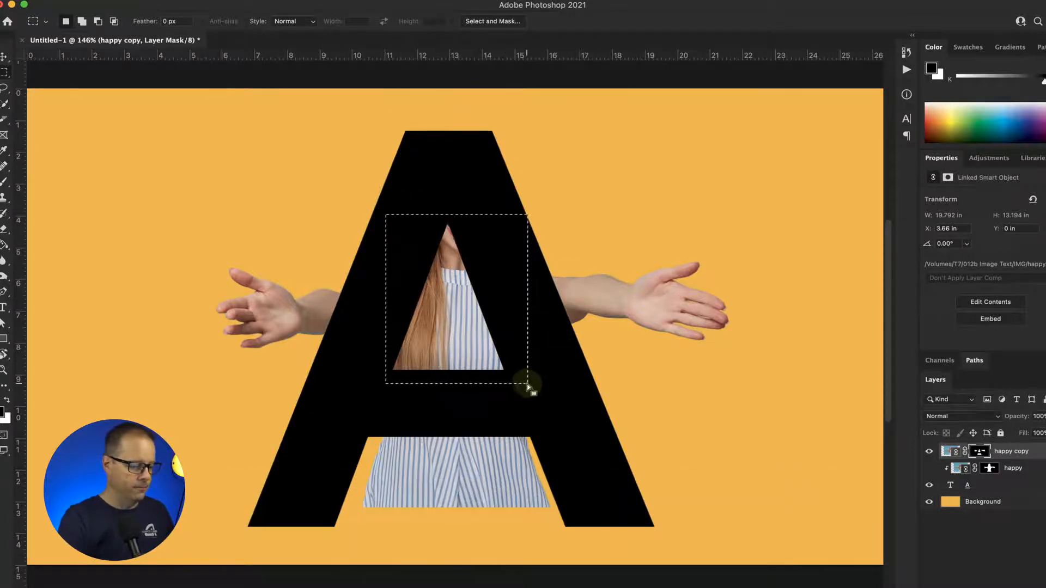
key(alt+BackSpace)
drag(345, 423, 565, 532)
key(alt+BackSpace)
key(super+d)
key(v)
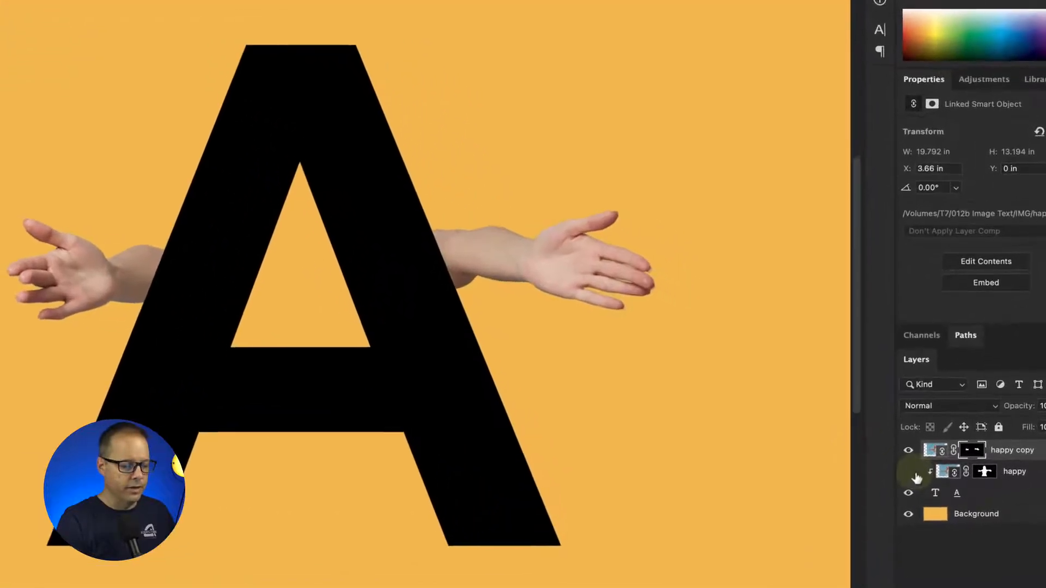
click(929, 468)
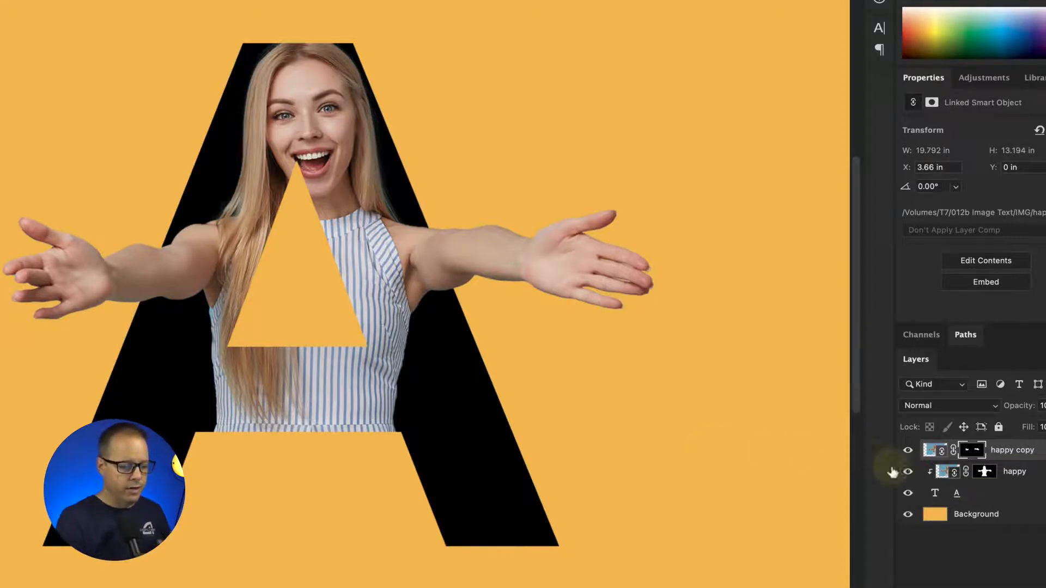
Sample the photo's blue background as the foreground color by disabling the happy copy layer's mask, and re-enable the mask
click(975, 495)
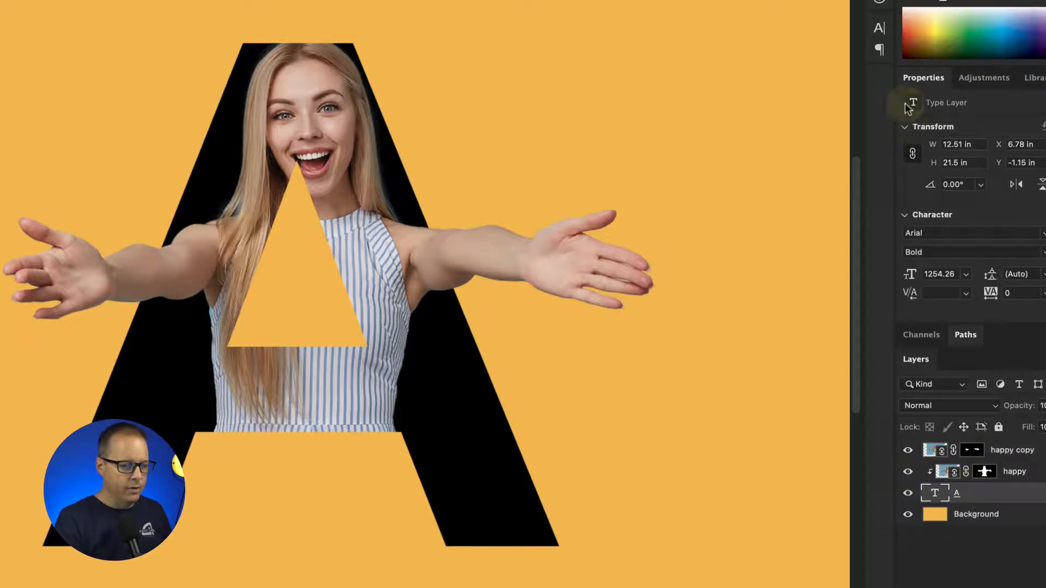
click(881, 29)
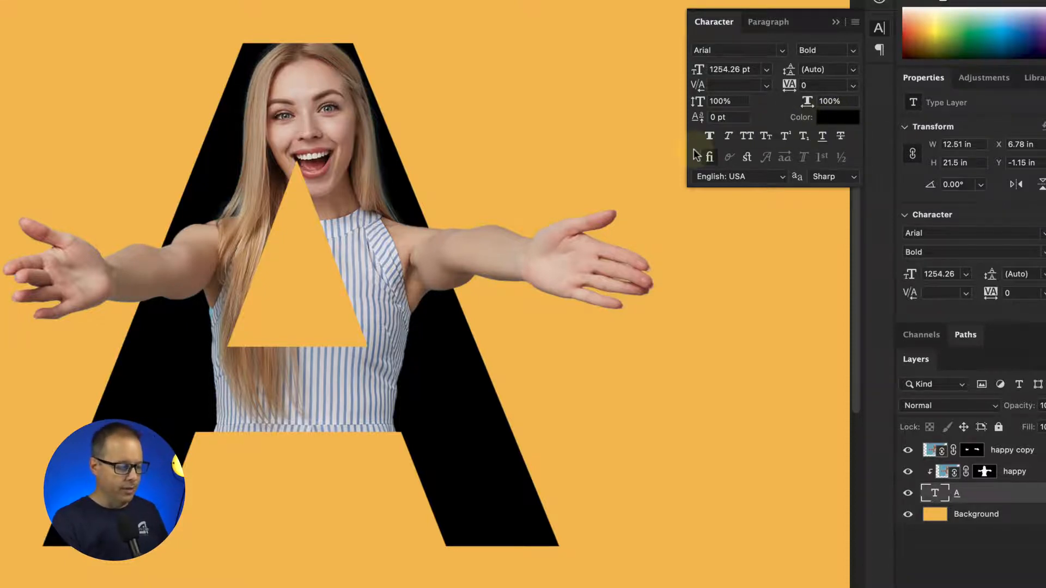
click(928, 456)
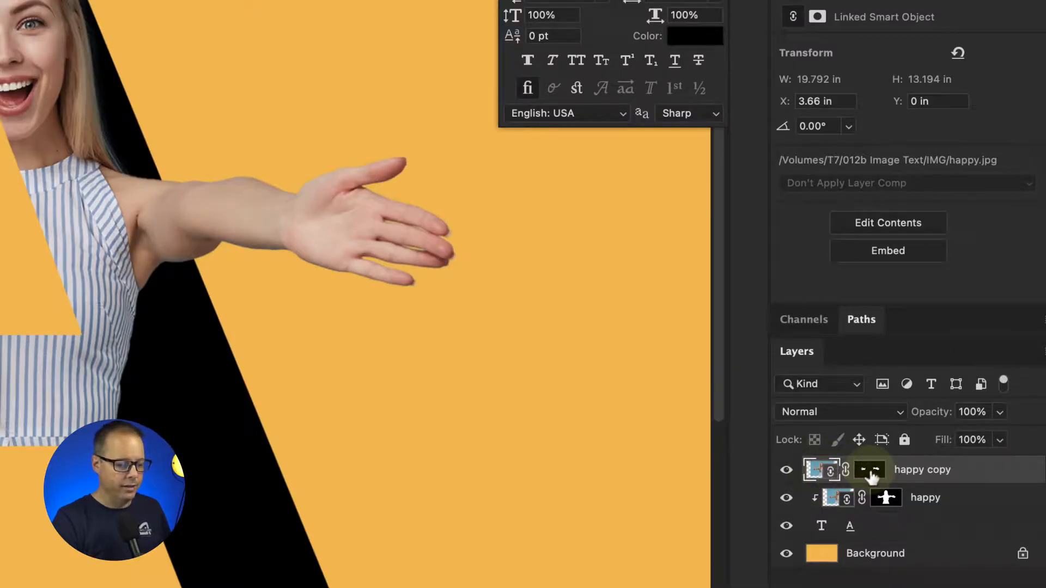
right_click(871, 474)
click(801, 481)
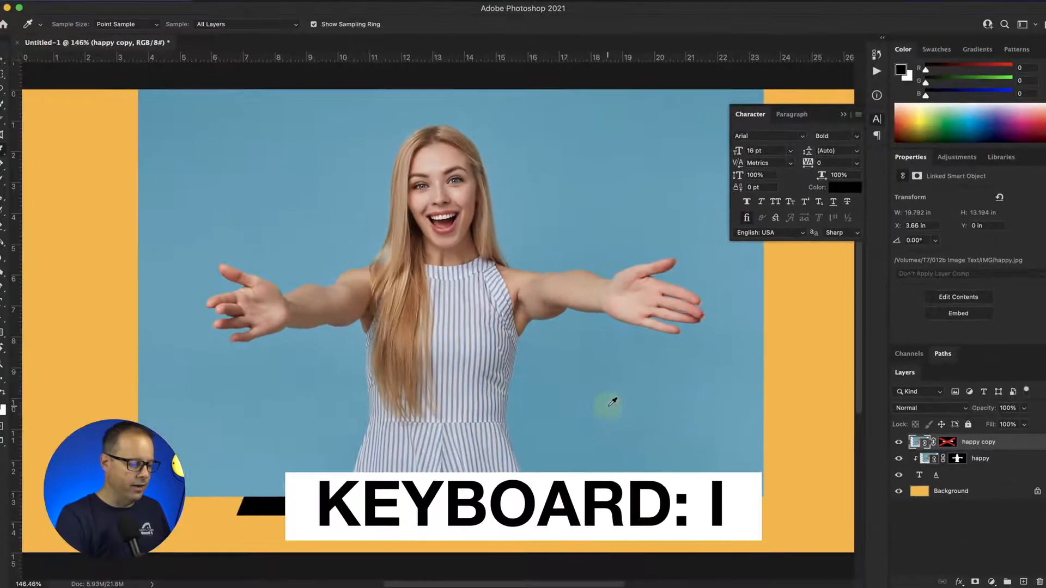
click(578, 351)
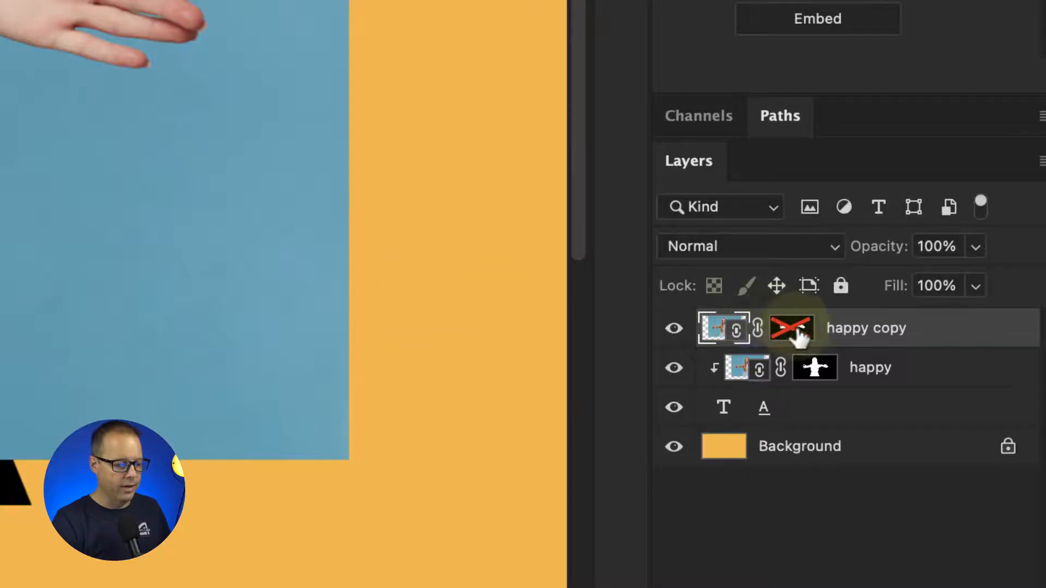
right_click(949, 441)
click(726, 341)
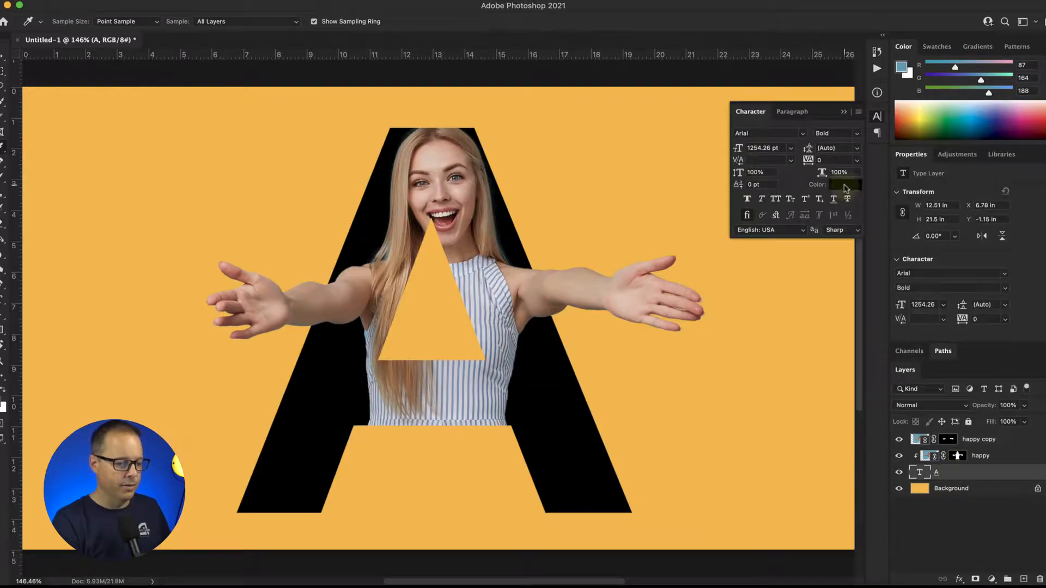
Set the letter A's text color to the sampled blue, 57a4bc
click(845, 186)
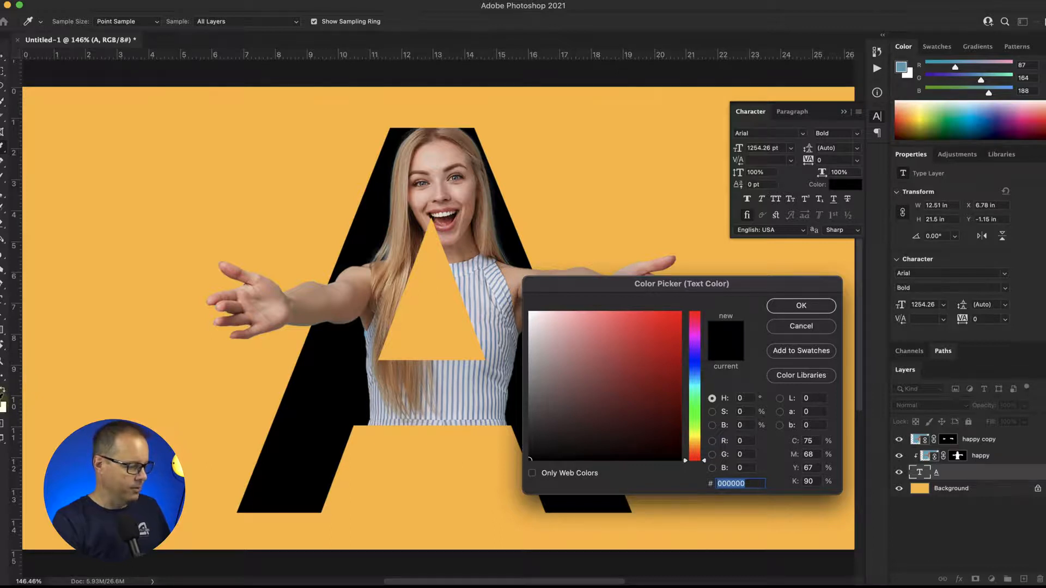
click(4, 404)
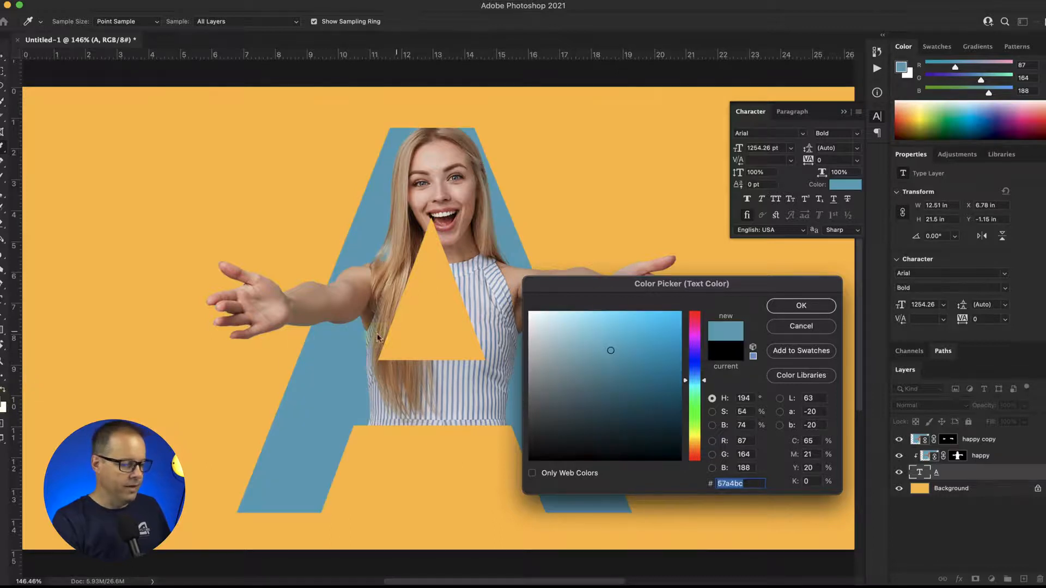
click(786, 306)
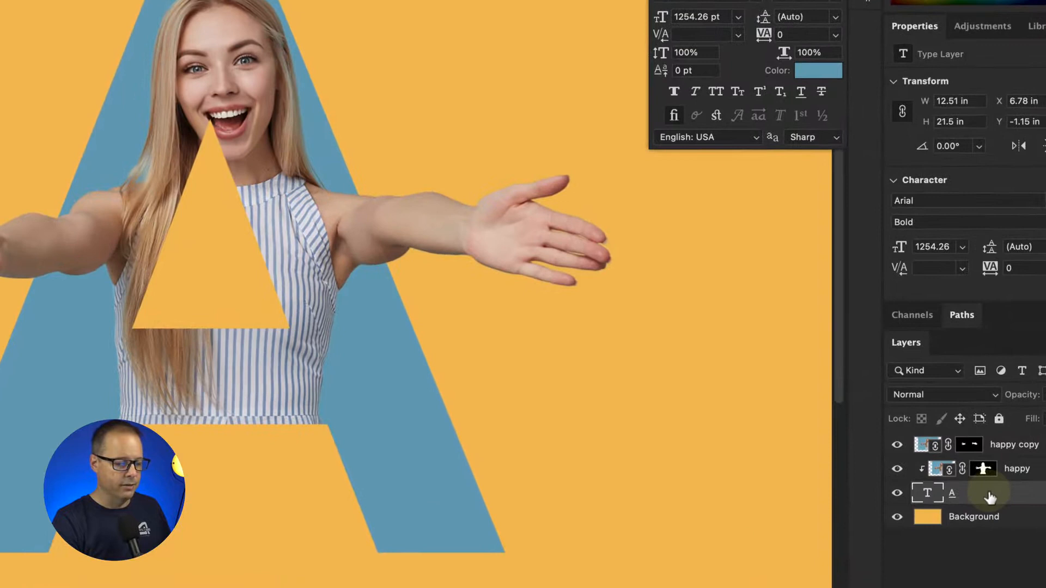
Add an Inner Shadow effect to the letter A layer with the opacity set to 38%
double_click(990, 497)
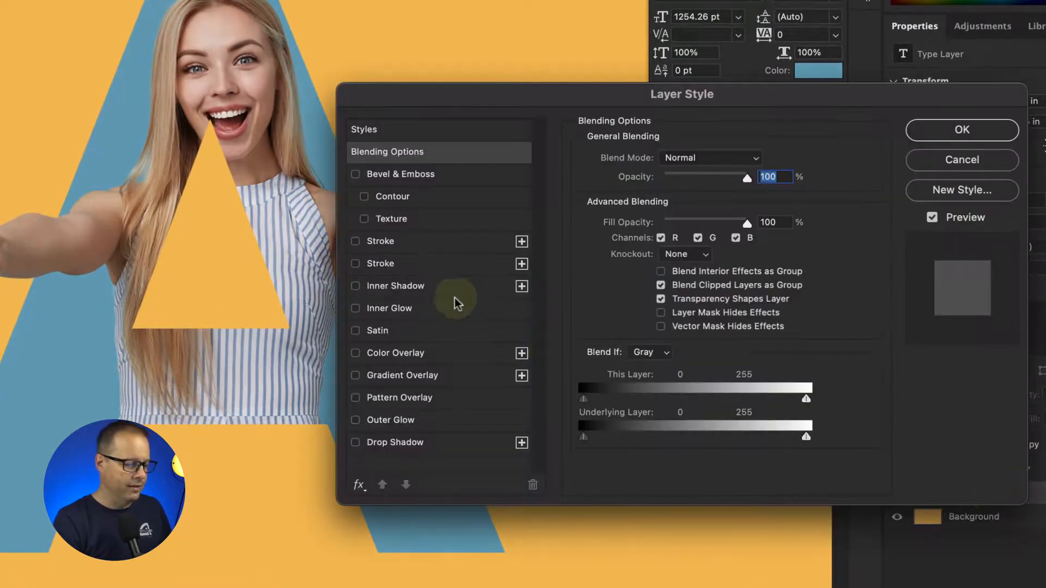
click(440, 285)
drag(711, 97, 787, 71)
mouse_move(744, 155)
mouse_down()
mouse_move(756, 152)
mouse_move(747, 155)
mouse_up()
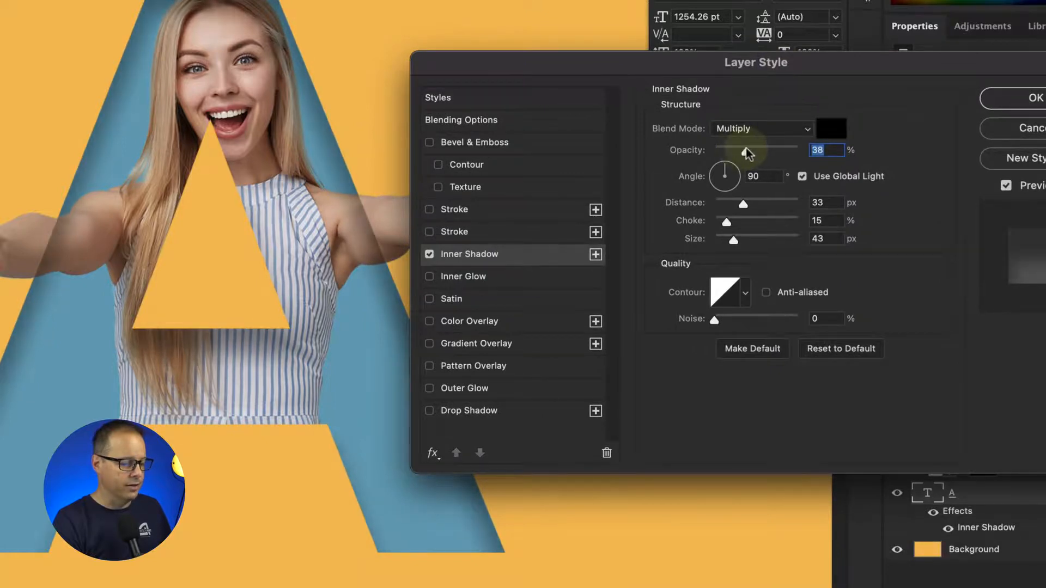
key(Return)
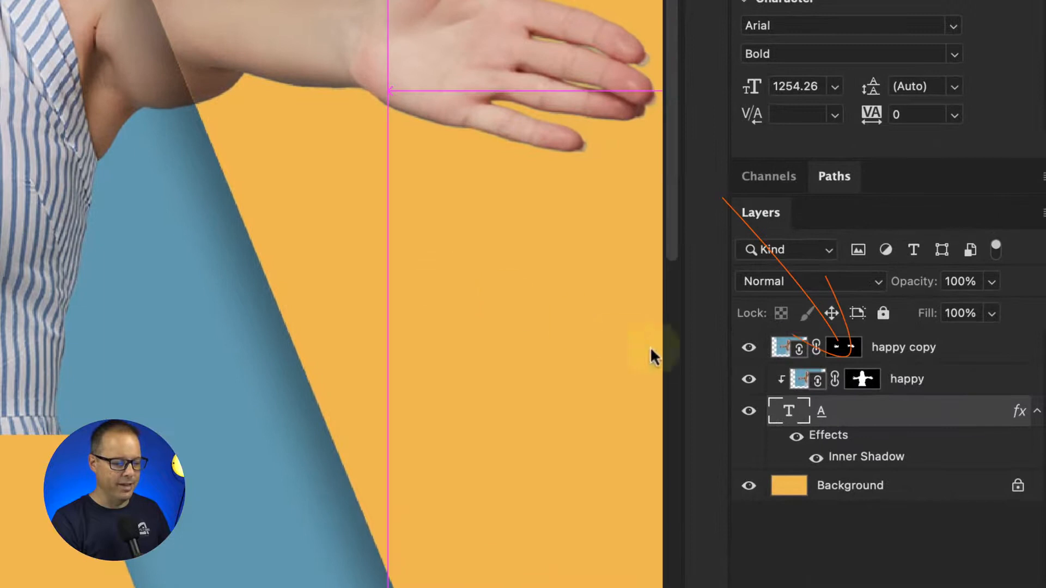
Load the happy layer's mask as a selection, with the happy copy's mask active and the happy layer hidden
drag(899, 473, 901, 479)
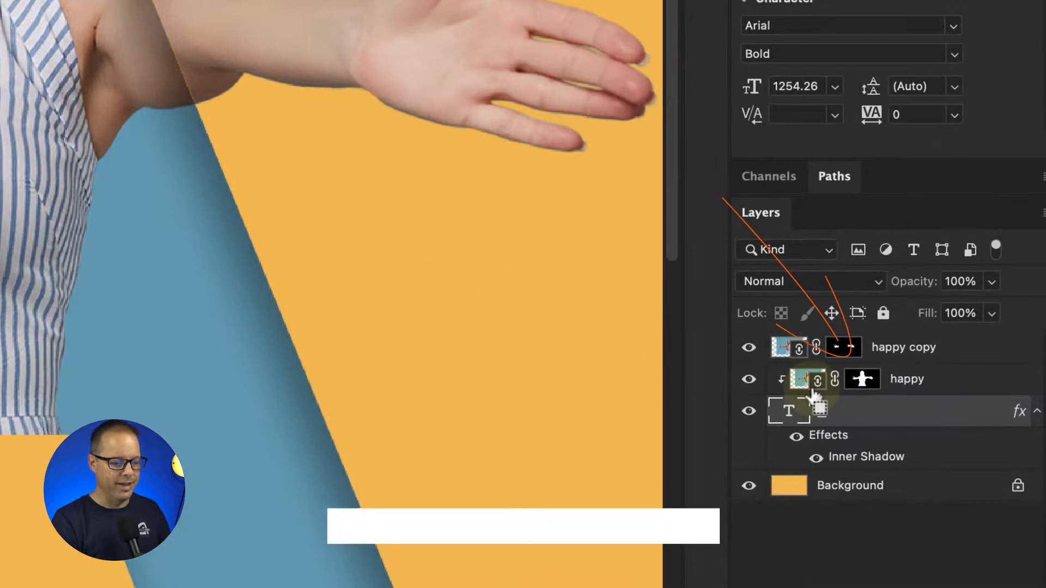
super+click(862, 380)
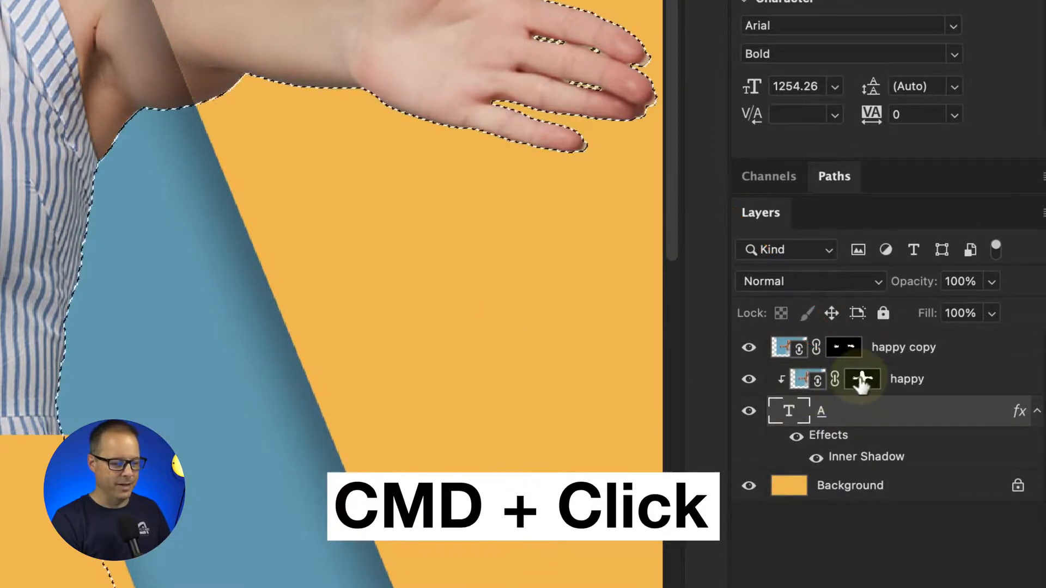
click(845, 352)
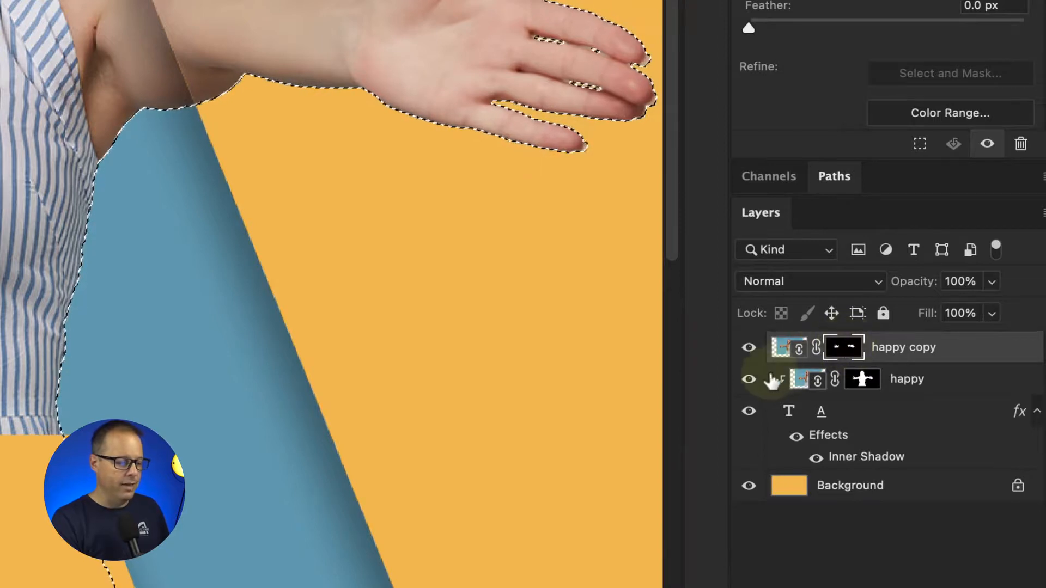
click(748, 380)
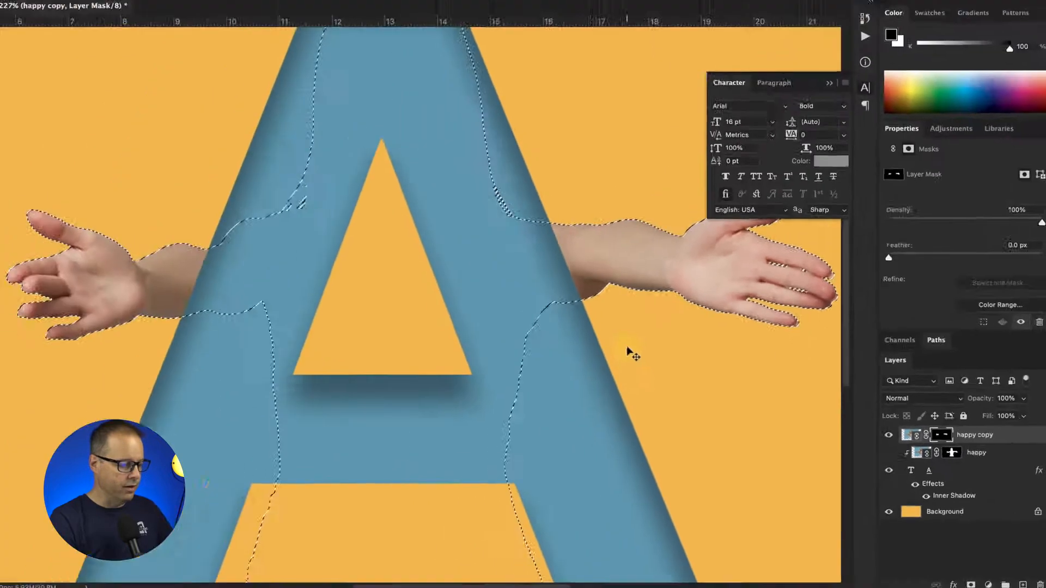
Paint white on the happy copy's mask within the selection to extend both arms over the letter A, and deselect
key(b)
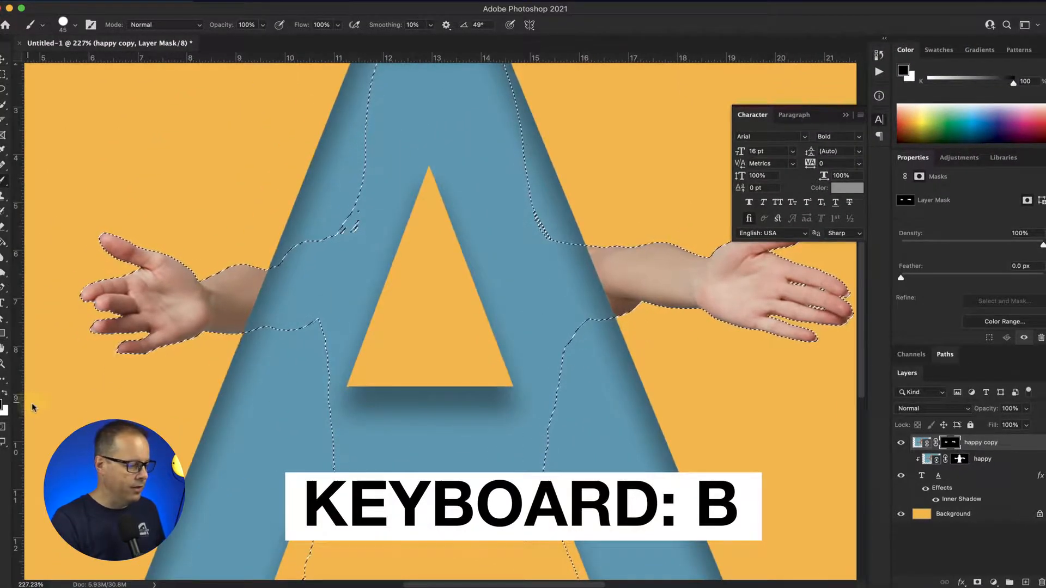
click(5, 392)
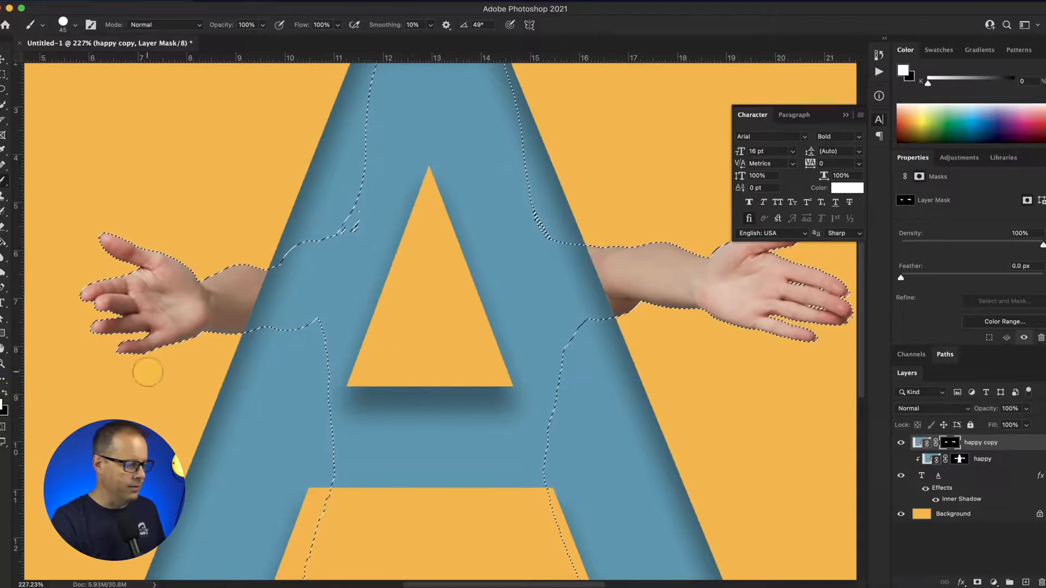
mouse_move(544, 223)
mouse_down()
mouse_move(583, 343)
mouse_move(545, 227)
mouse_move(543, 324)
mouse_move(564, 370)
mouse_move(537, 230)
mouse_up()
mouse_move(259, 313)
mouse_down()
mouse_move(282, 271)
mouse_move(316, 316)
mouse_up()
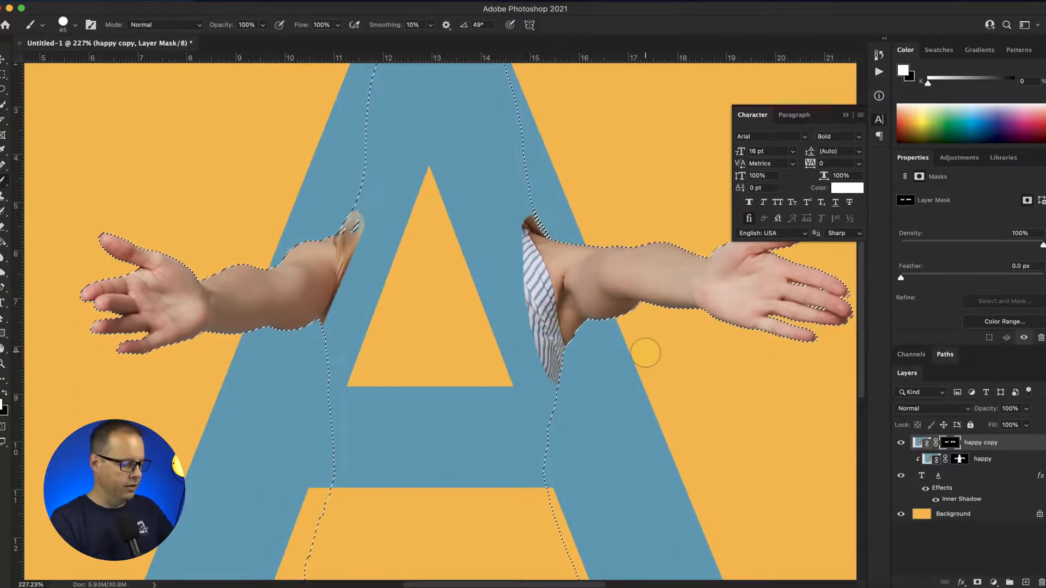
key(super+d)
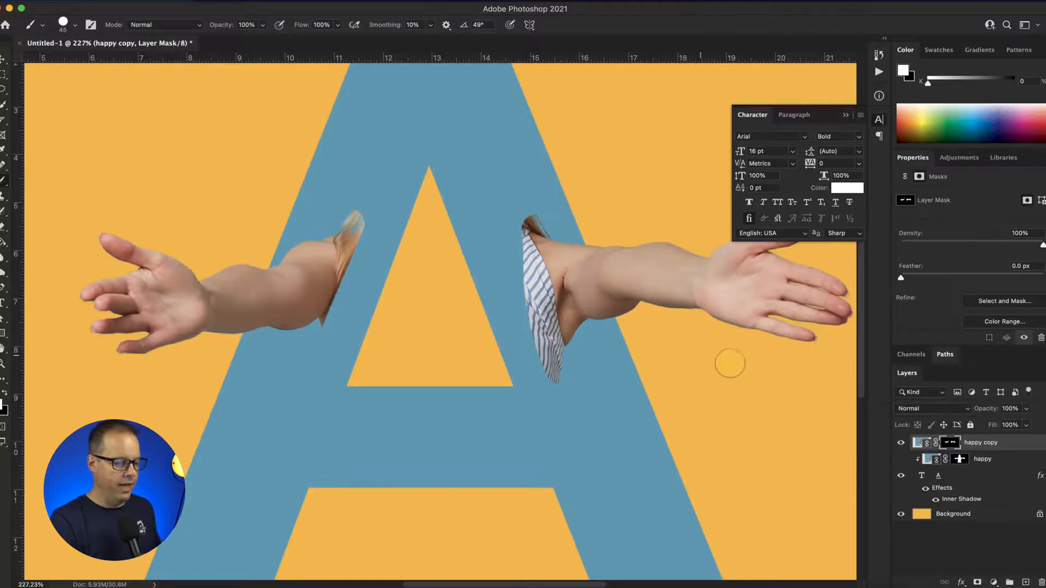
Show the clipped happy layer again and close the character settings
click(902, 460)
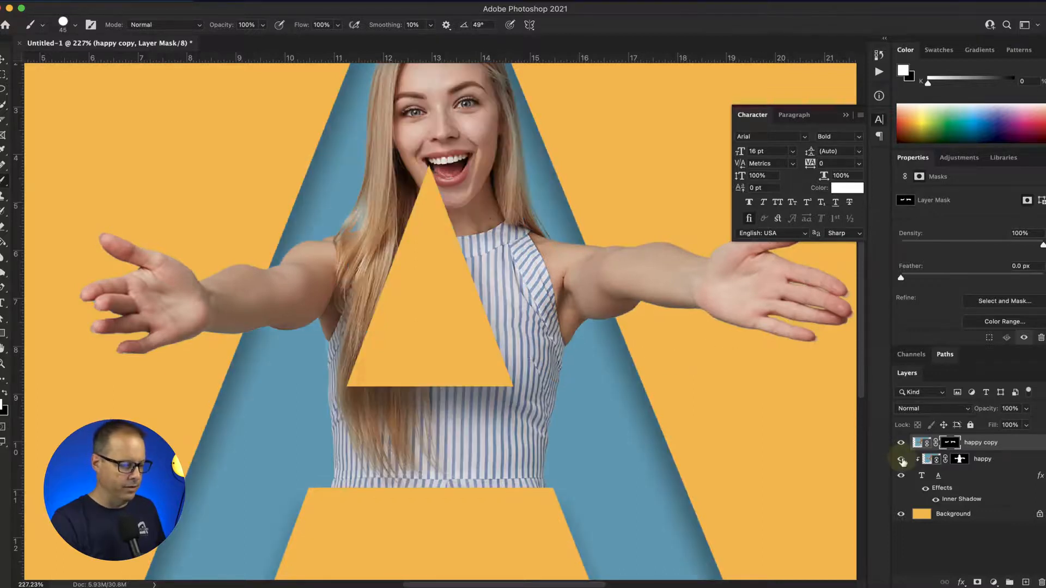
key(super+0)
click(879, 119)
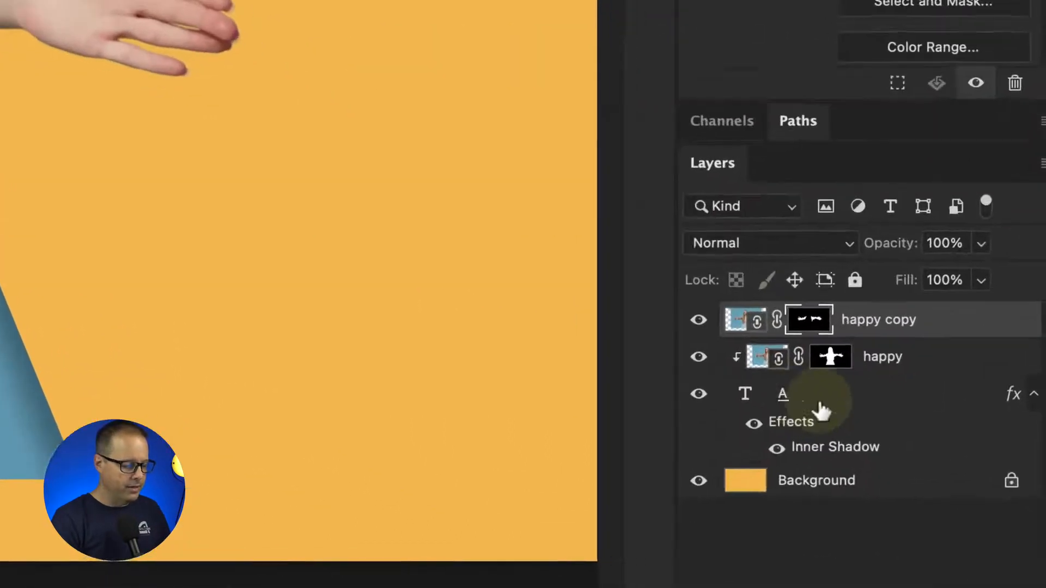
Load the letter A's outline as a selection, stroke it on a new top layer with 4 px white, location Inside, and deselect
drag(842, 399, 724, 388)
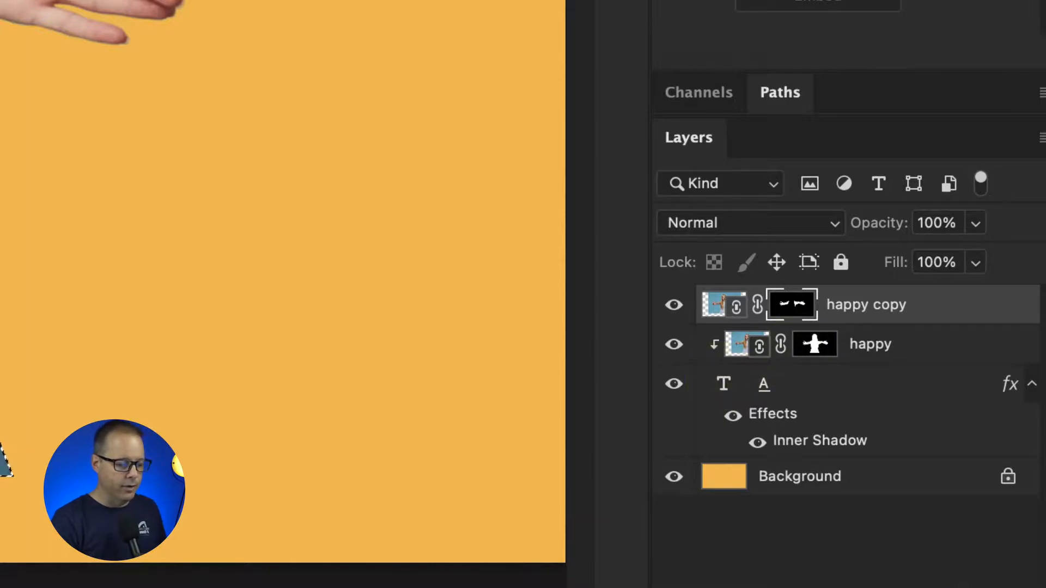
key(super+alt+shift+n)
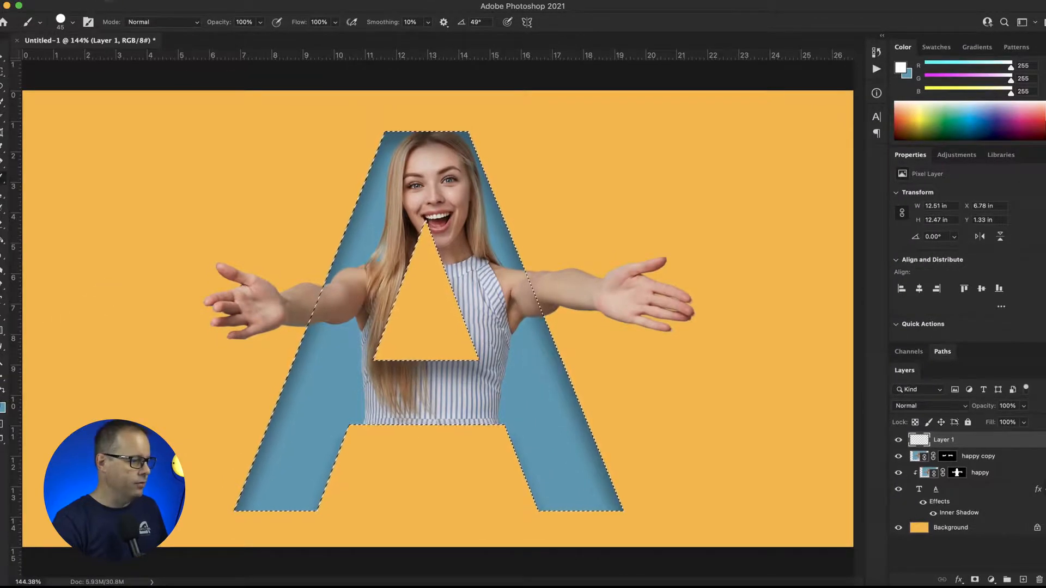
click(111, 2)
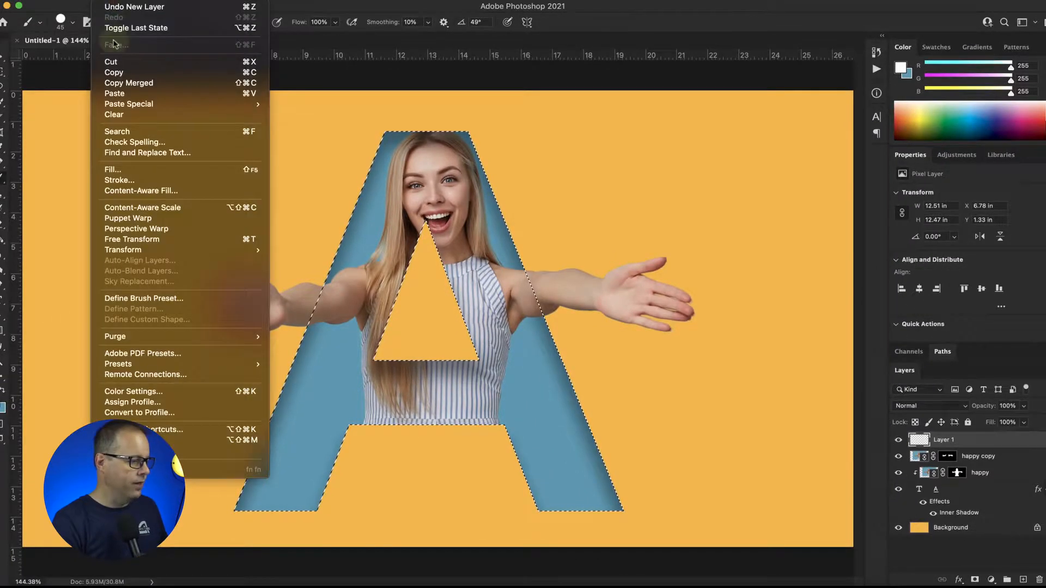
click(123, 180)
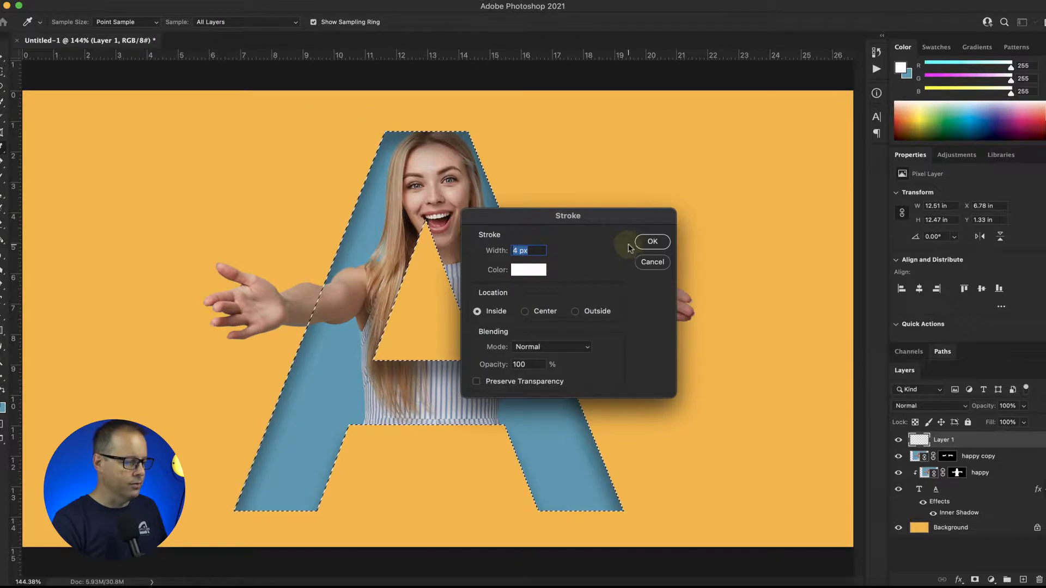
click(652, 241)
key(super+d)
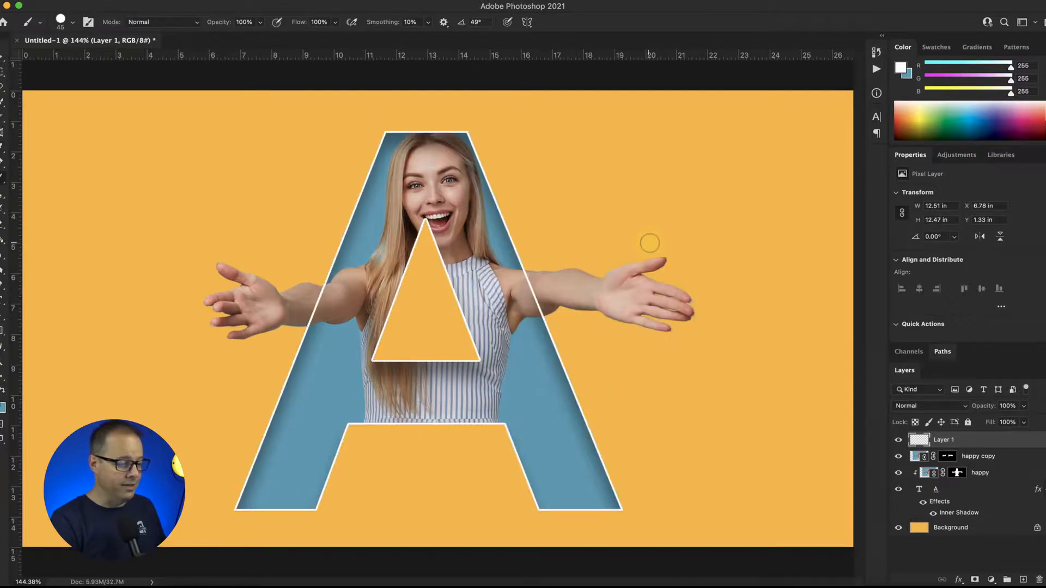
Rename the outline layer "stroke" and move it below the happy copy layer so the arms overlap the outline
double_click(942, 441)
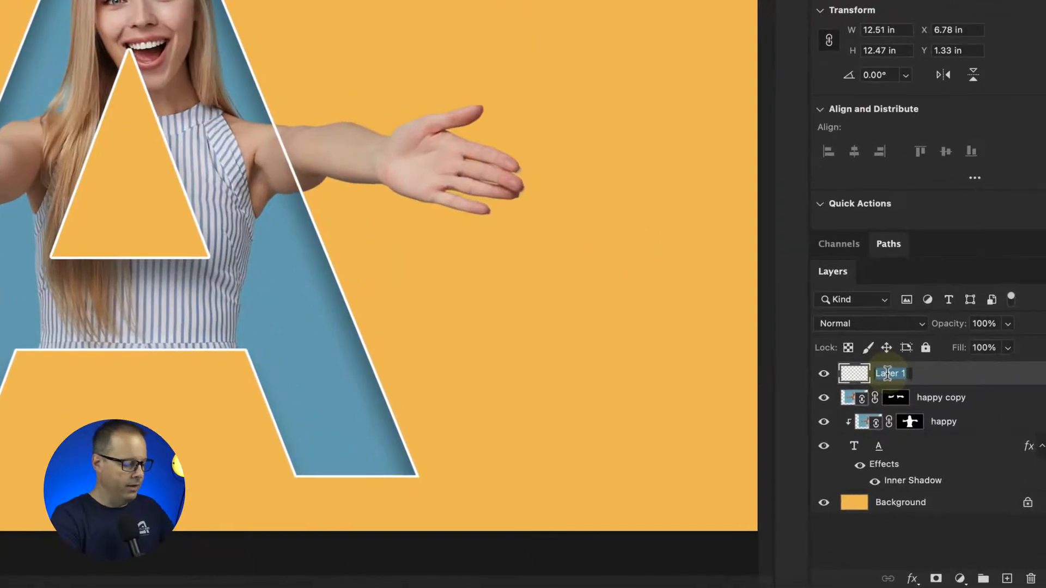
text(stroke)
key(Return)
drag(923, 373, 919, 410)
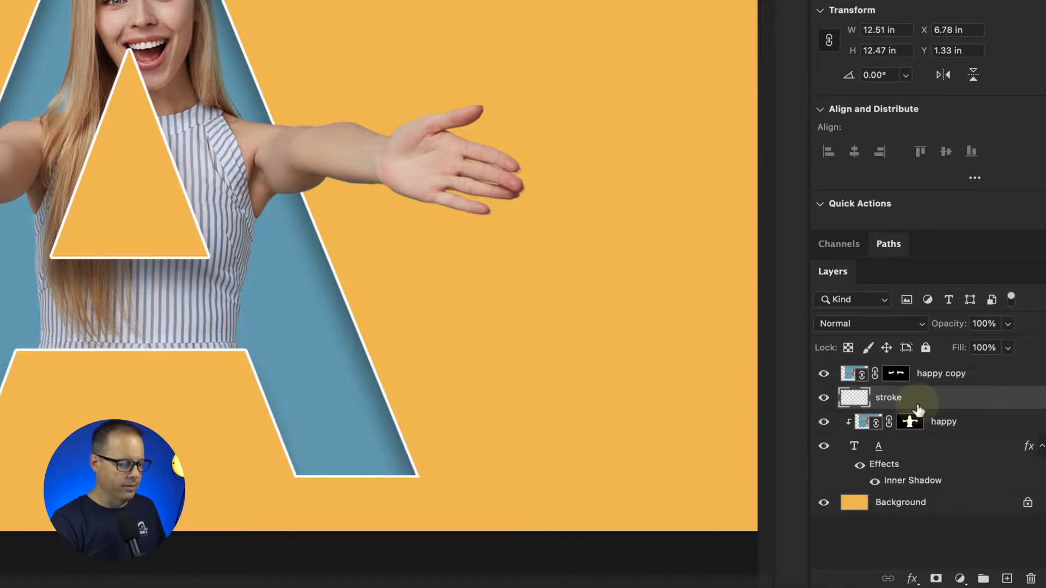
On a new layer above the stroke layer, paint black with the Brush beneath both arms where they cross the letter A
click(1007, 578)
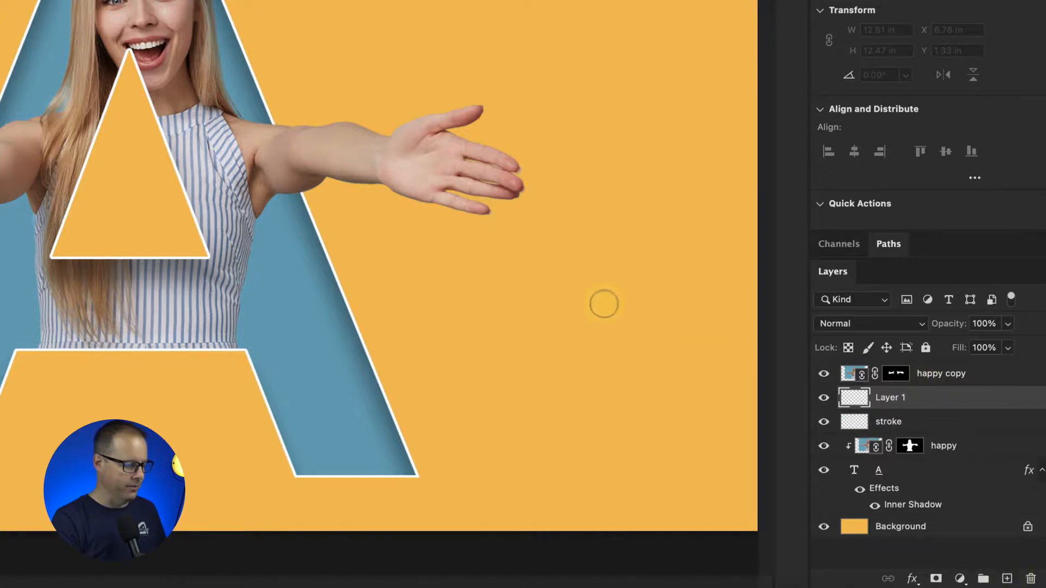
key(b)
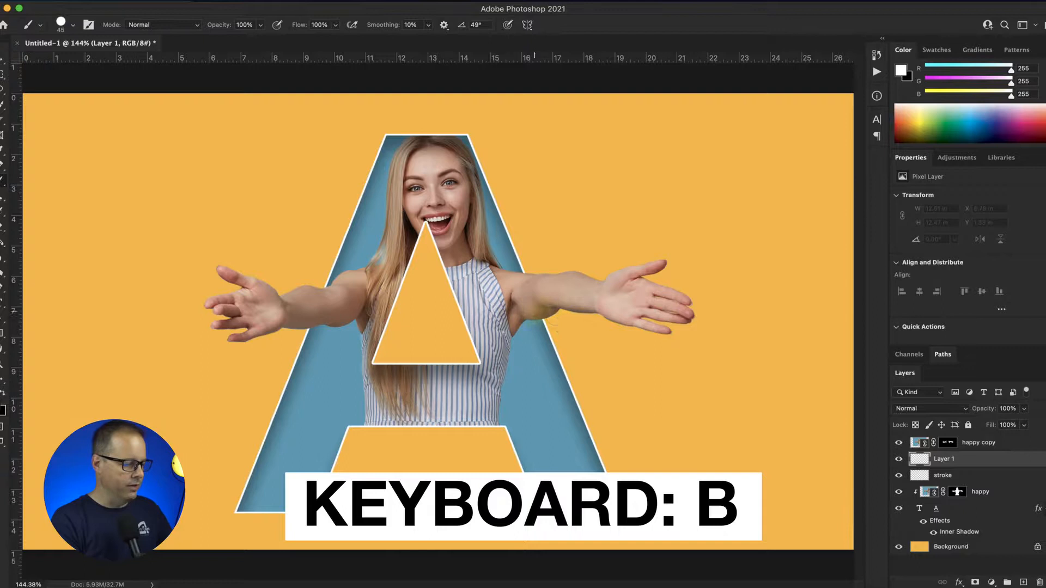
key(d)
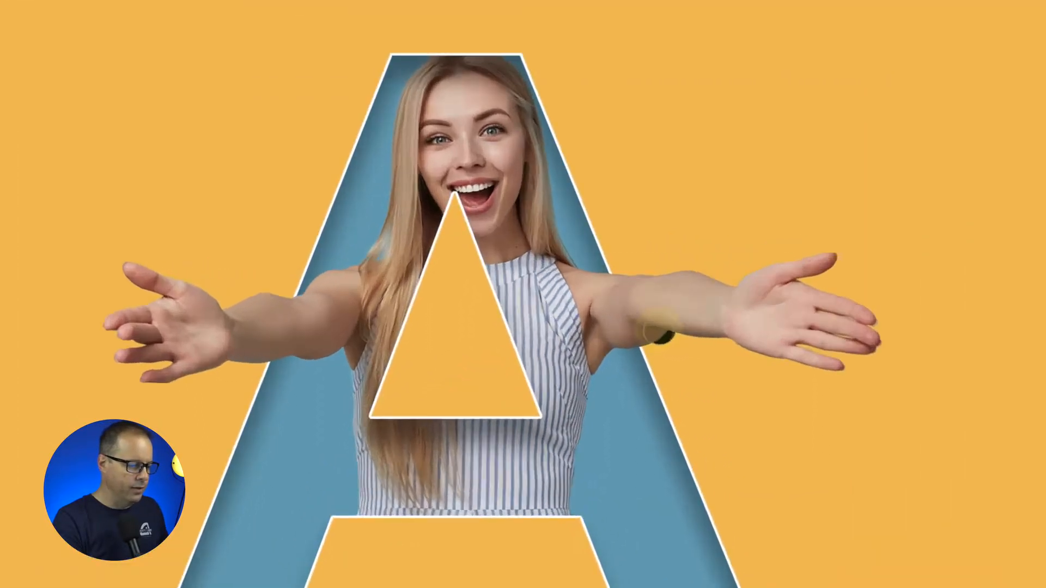
drag(561, 313, 530, 321)
drag(714, 375, 692, 395)
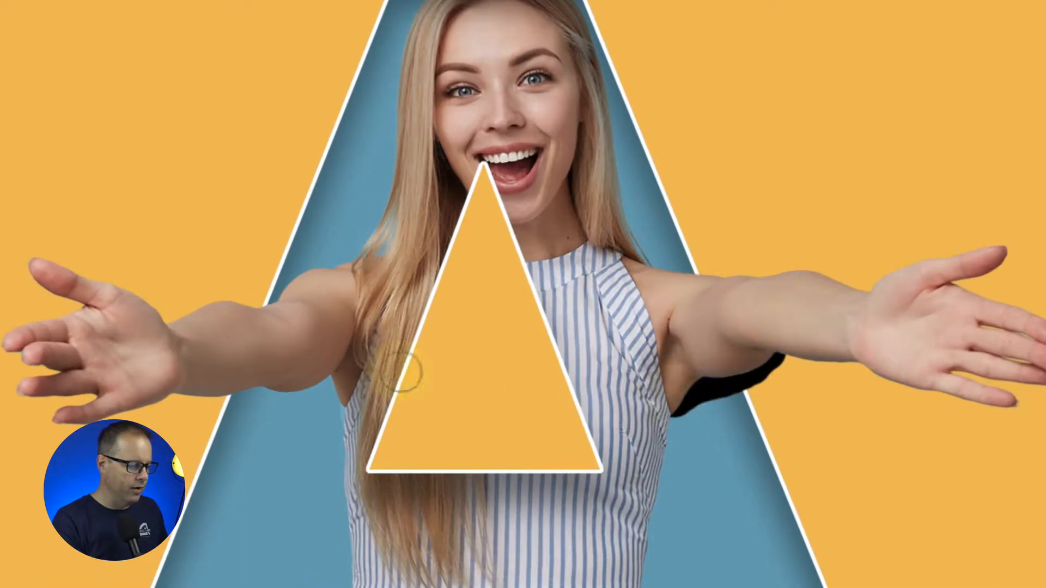
drag(228, 384, 269, 381)
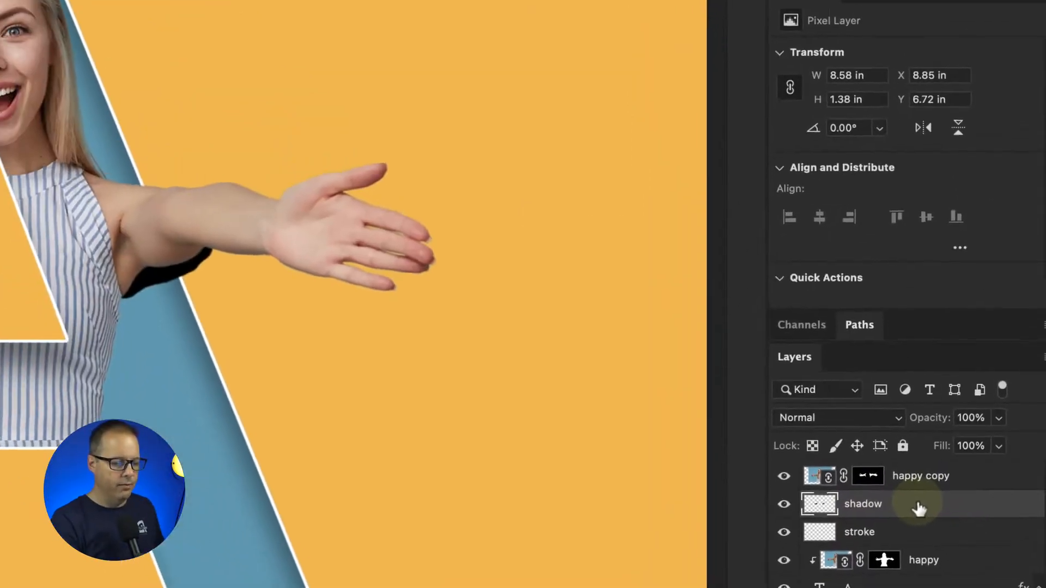
Convert the shadow layer to a smart object
right_click(872, 376)
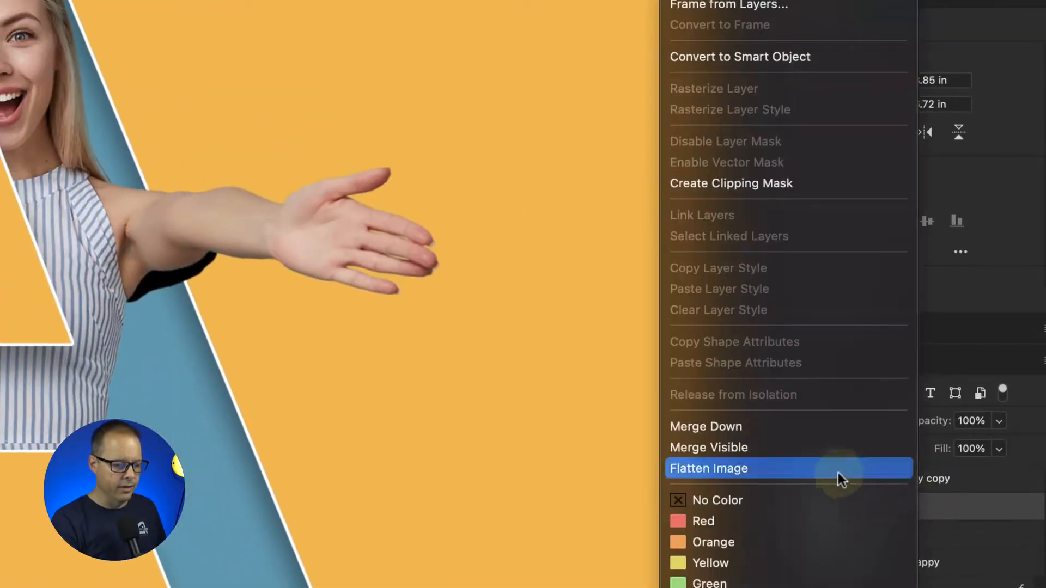
click(770, 52)
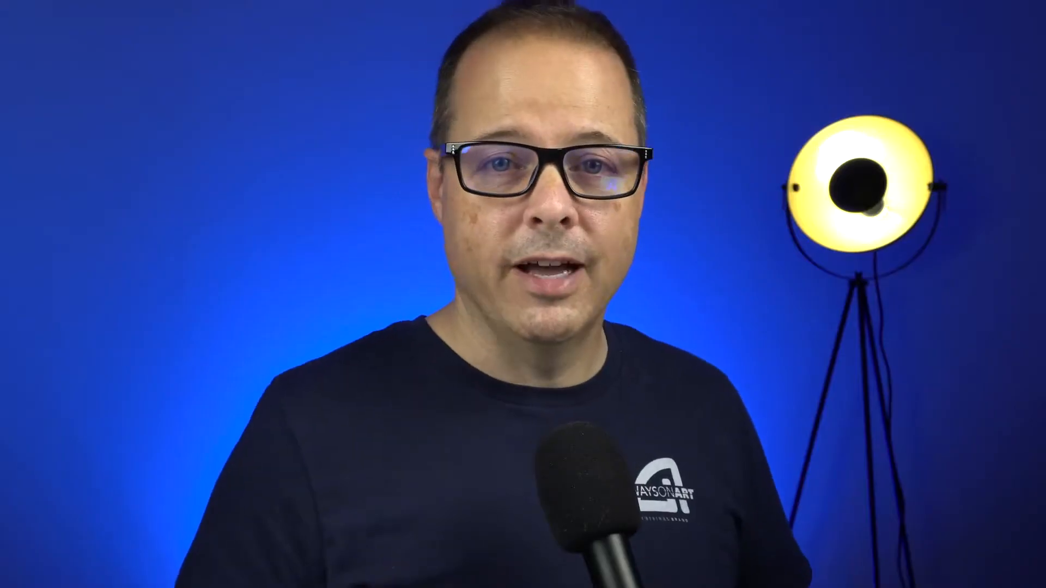